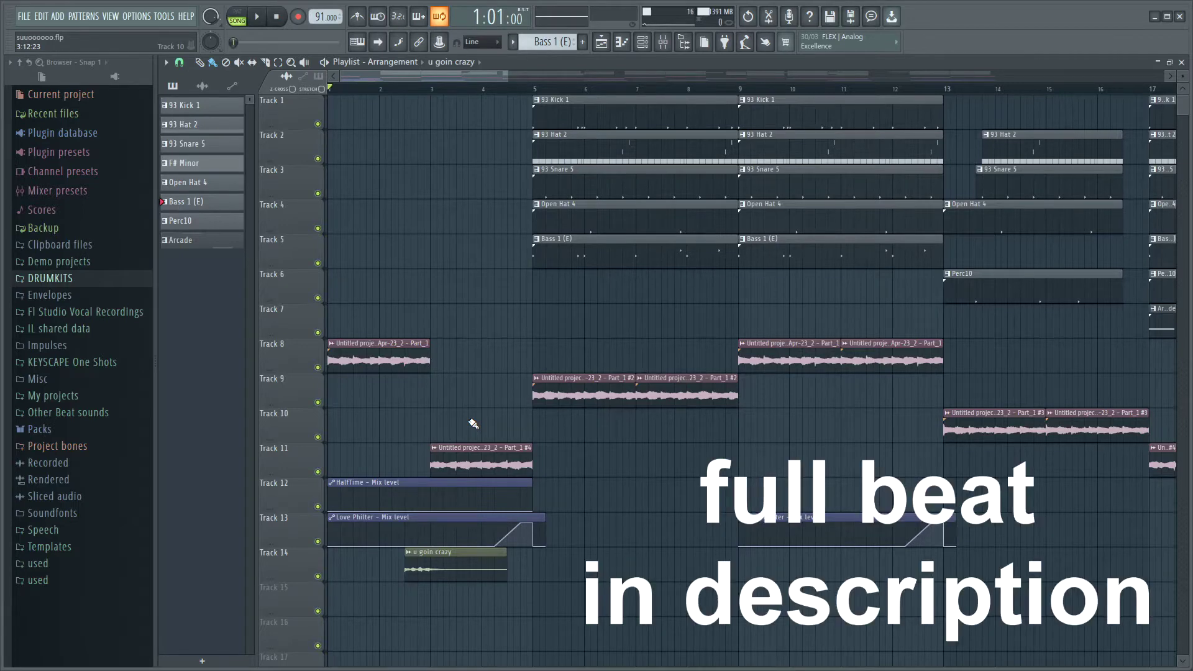
Look over the whole arrangement and inspect the time-stretching settings of the Part_1 audio clip on Track 17
{"action": "scroll", "coordinate": [351, 501], "scroll_direction": "down", "scroll_amount": 5}
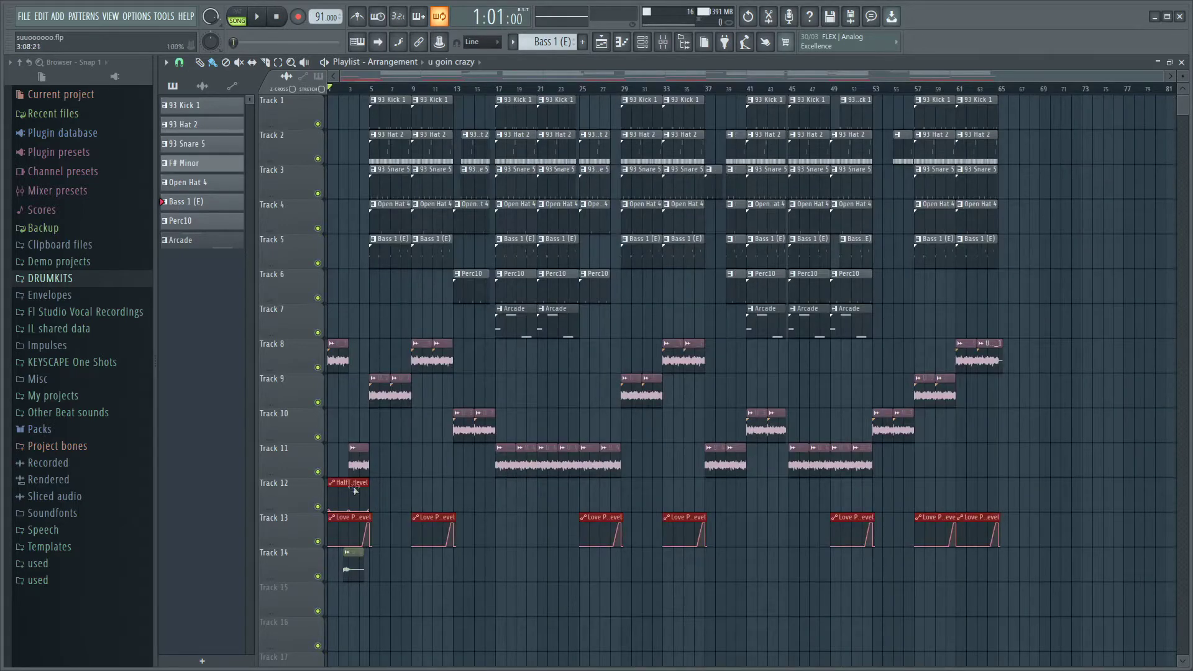
{"action": "scroll", "coordinate": [355, 490], "scroll_direction": "up", "scroll_amount": 5}
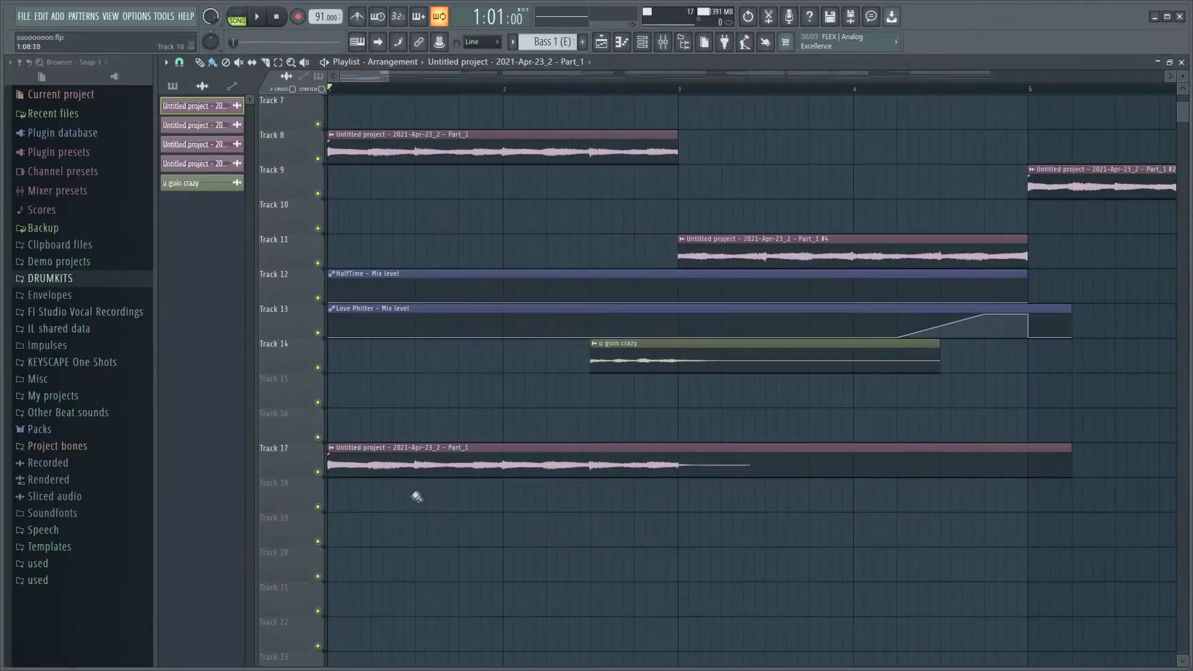
{"action": "left_click_drag", "start_coordinate": [415, 491], "coordinate": [417, 461]}
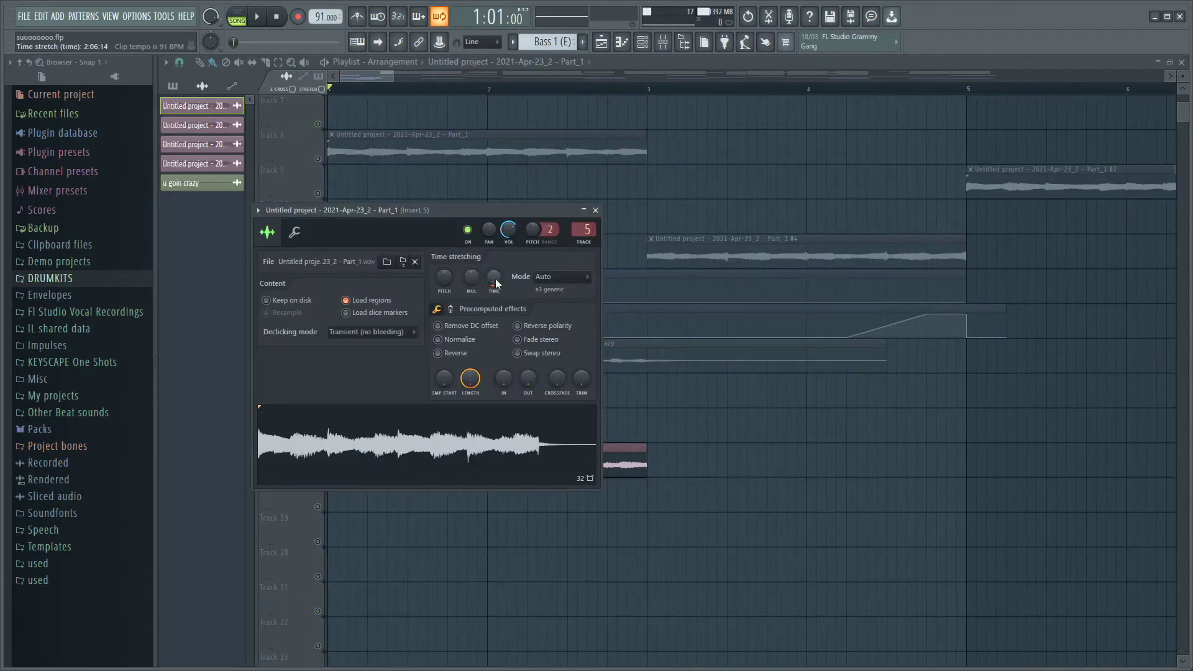
{"action": "left_click", "coordinate": [596, 211]}
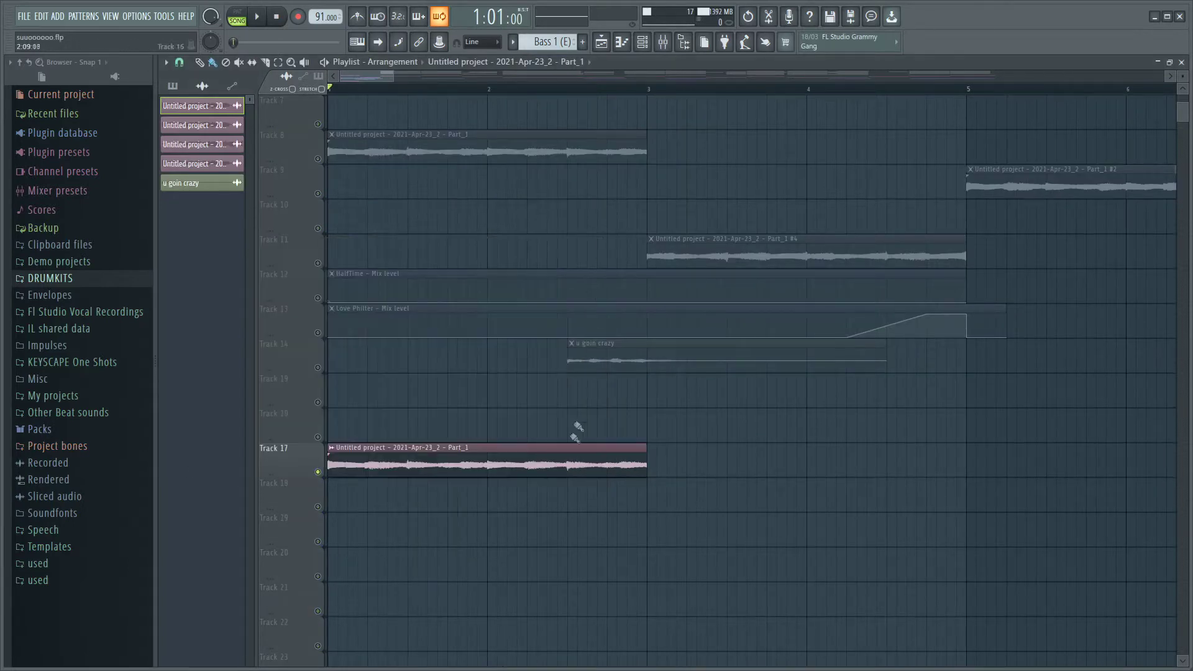
{"action": "scroll", "coordinate": [431, 459], "scroll_direction": "down", "scroll_amount": 3}
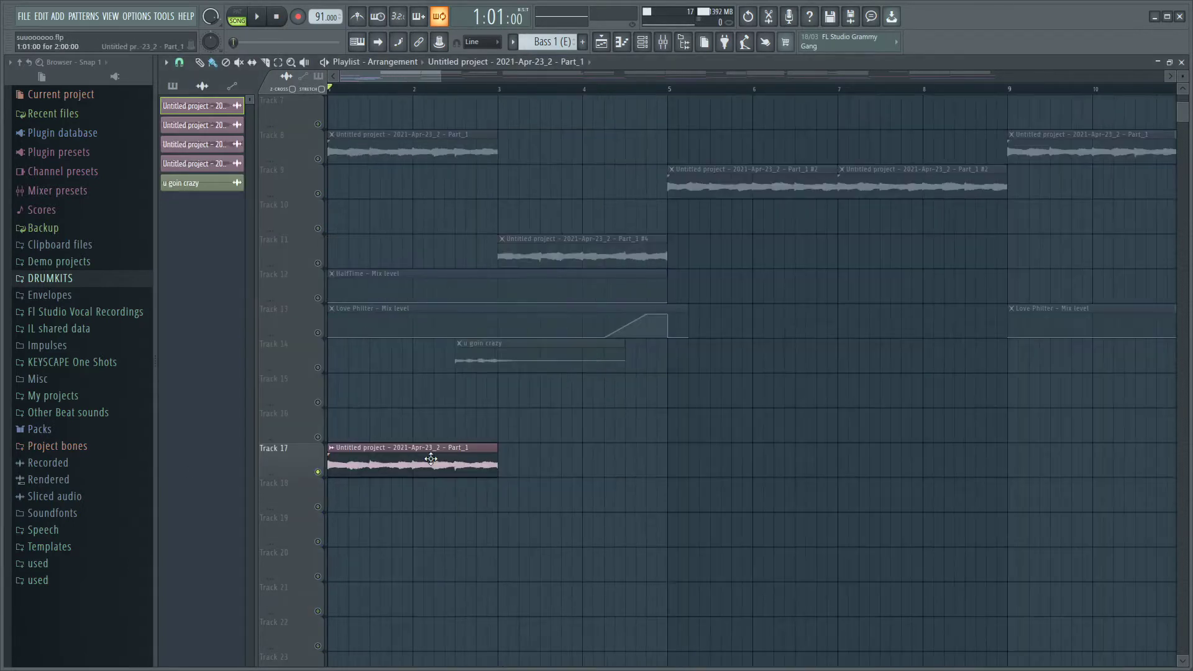
Inspect the Fruity parametric EQ 2 curve on the Part_1 sample's mixer track, Insert 5
{"action": "left_click", "coordinate": [662, 42]}
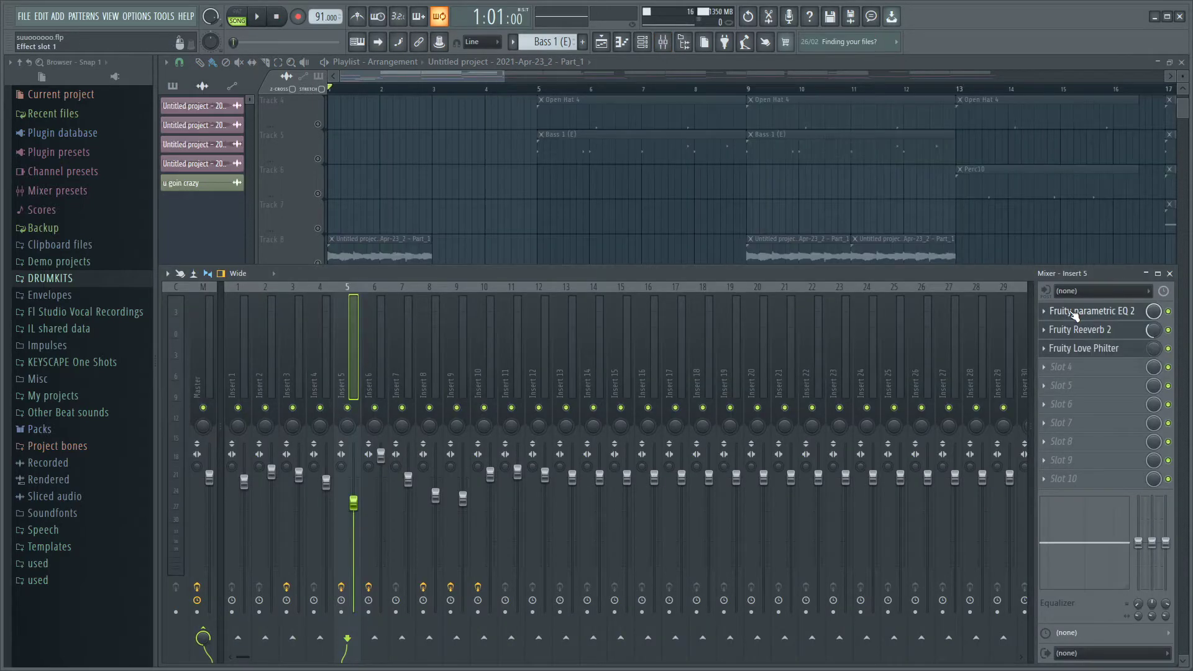
{"action": "left_click", "coordinate": [1071, 313]}
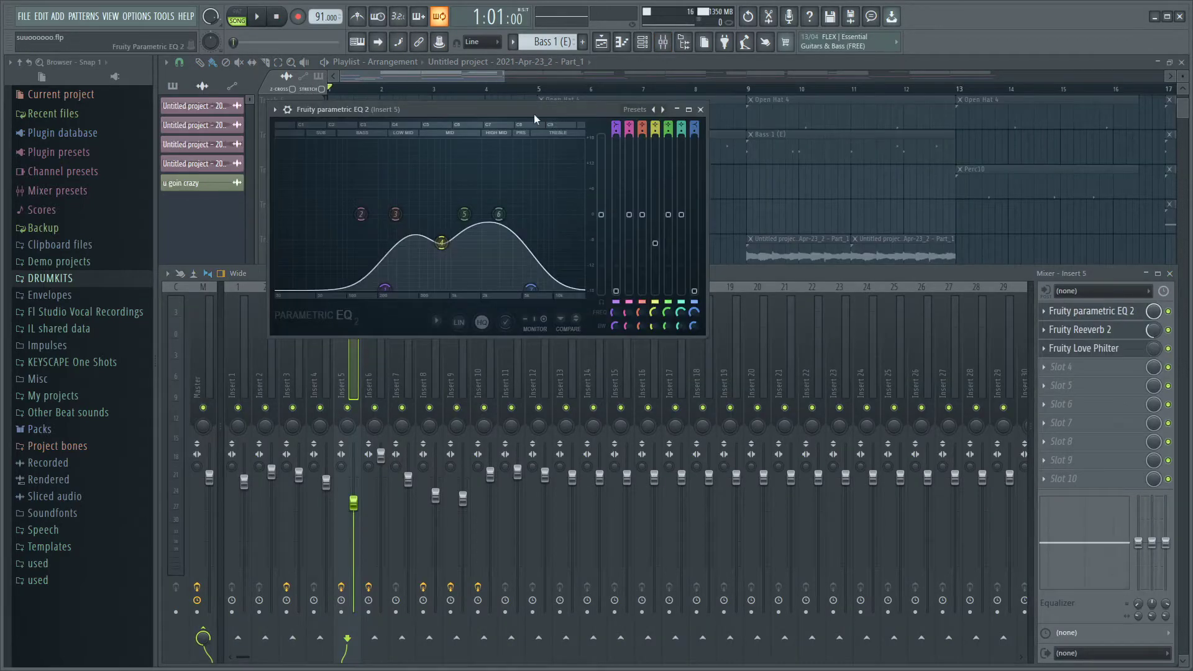
{"action": "left_click_drag", "start_coordinate": [534, 115], "coordinate": [494, 96]}
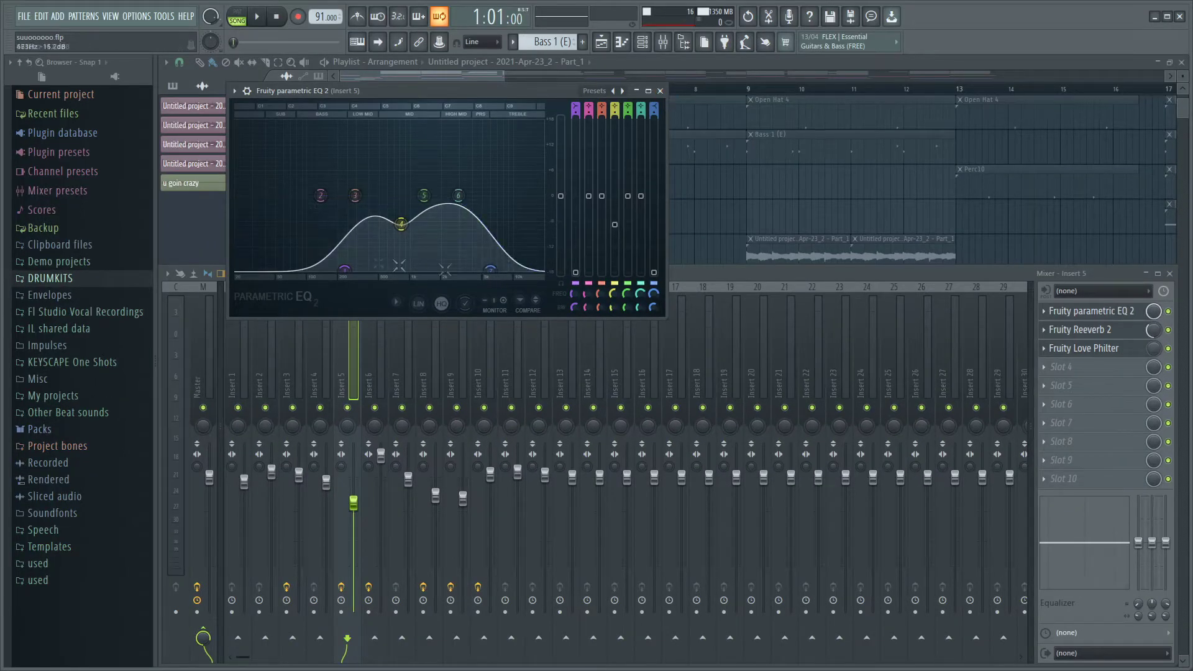
{"action": "left_click", "coordinate": [660, 91]}
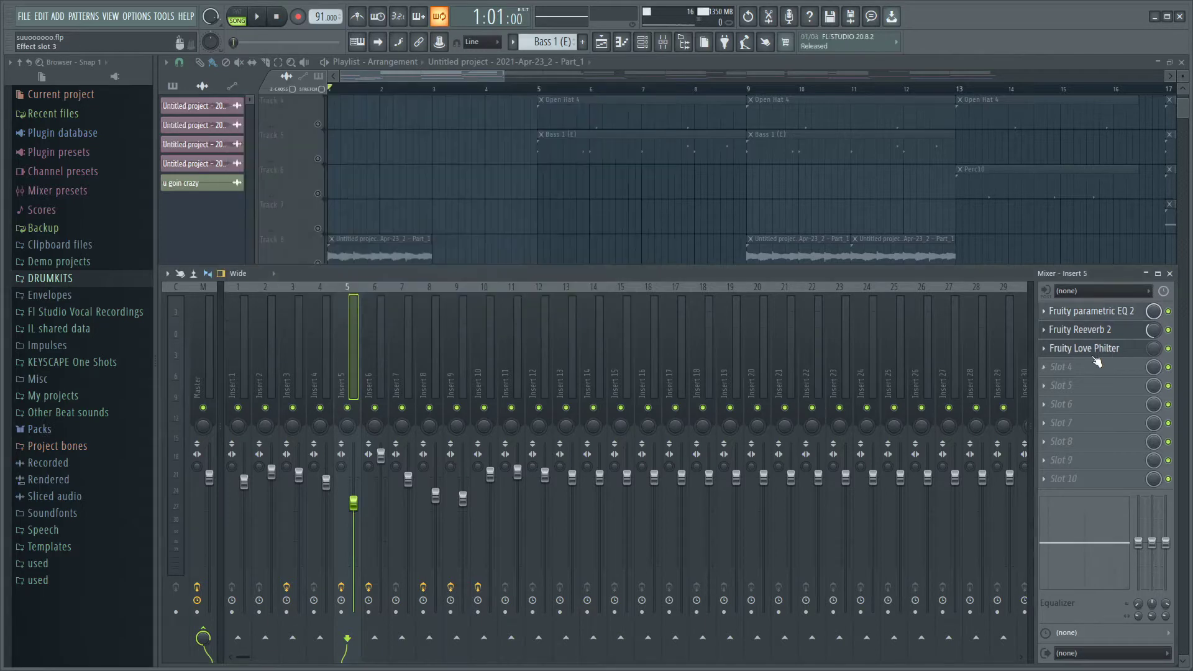
Inspect Fruity Love Philter on Insert 5 and bring up the automation clip option for its mix level
{"action": "left_click", "coordinate": [1100, 350]}
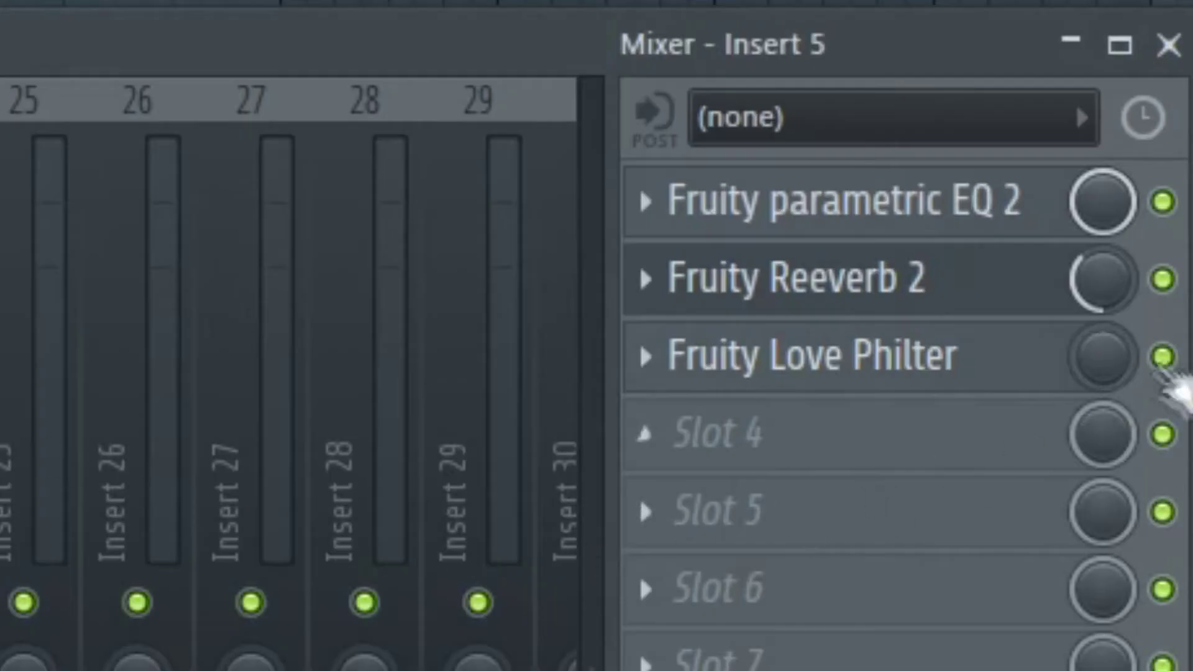
{"action": "right_click", "coordinate": [1079, 359]}
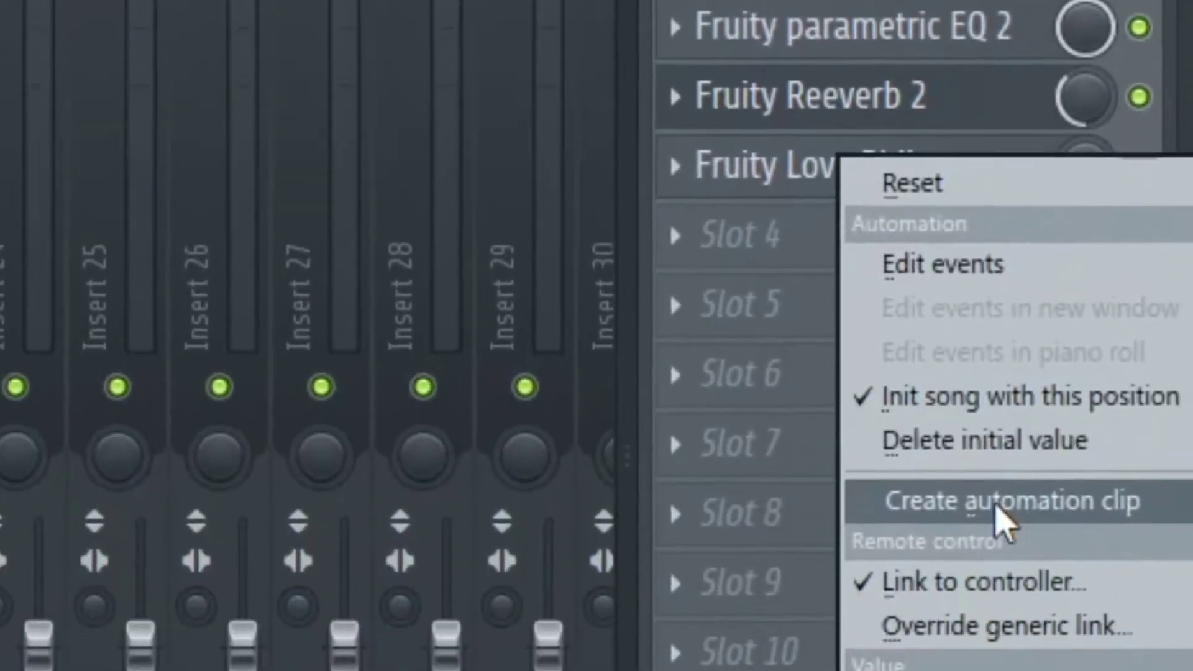
{"action": "left_click", "coordinate": [993, 609]}
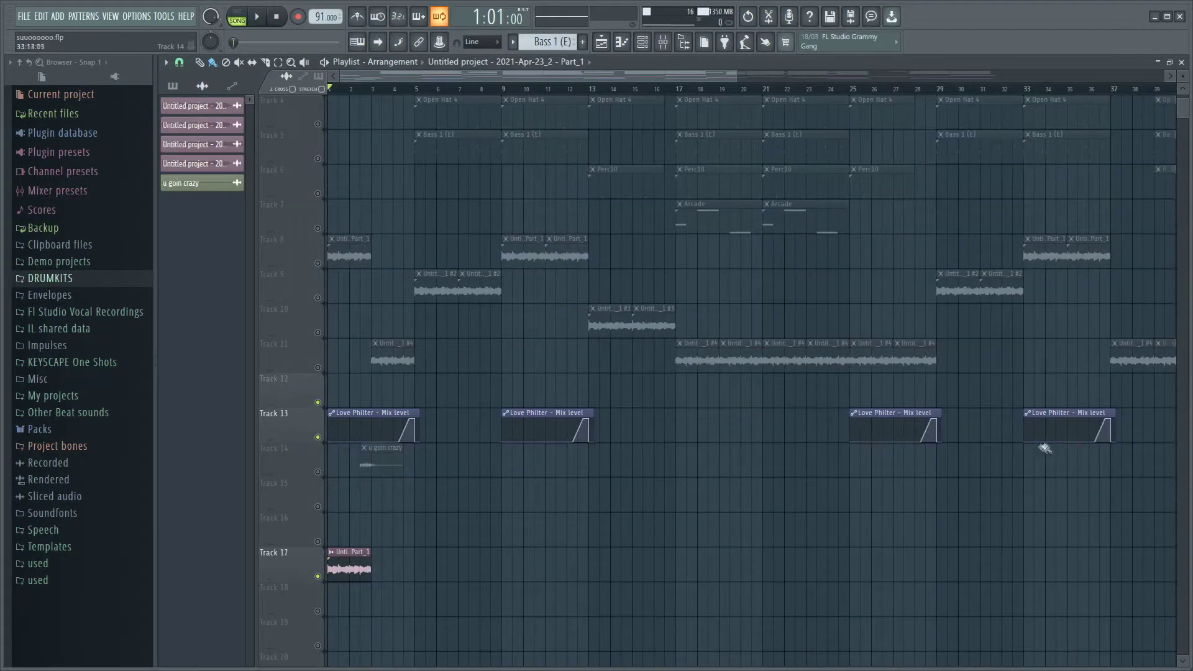
Review the Love Philter mix level automation clips along Track 13 and play them with the Part_1 clip on Track 17
{"action": "scroll", "coordinate": [1045, 447], "scroll_direction": "down", "scroll_amount": 3}
{"action": "left_click_drag", "start_coordinate": [1065, 438], "coordinate": [330, 436]}
{"action": "scroll", "coordinate": [208, 463], "scroll_direction": "up", "scroll_amount": 5}
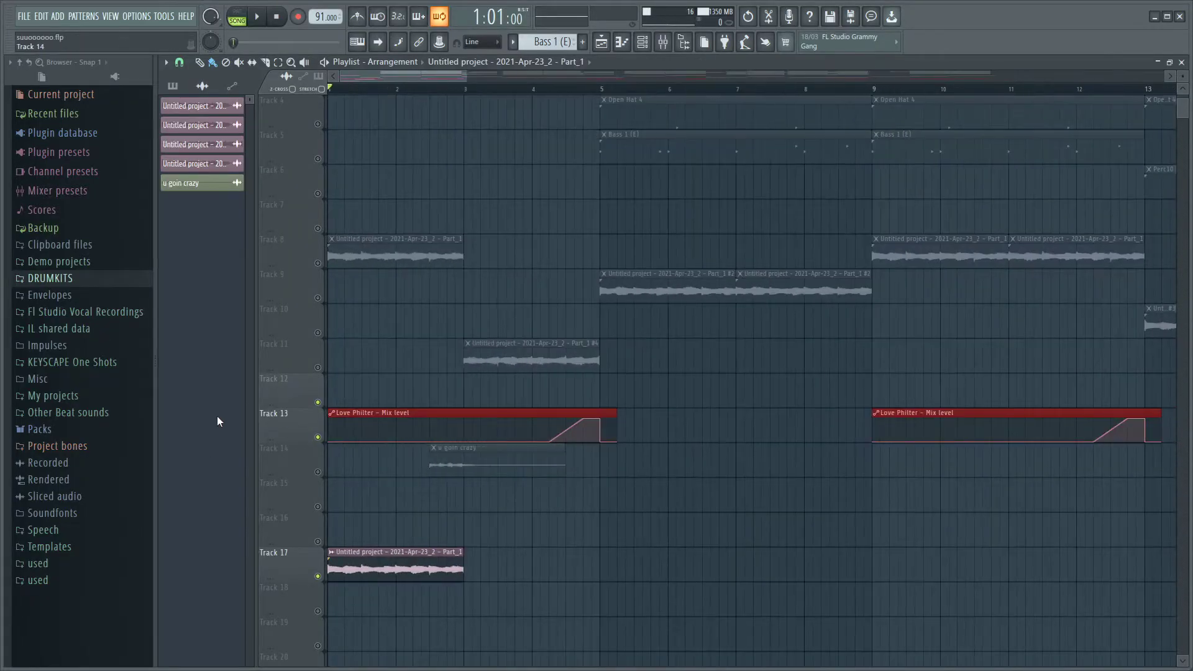
{"action": "key", "text": "Page_Up"}
{"action": "key", "text": "Page_Down"}
{"action": "scroll", "coordinate": [265, 469], "scroll_direction": "down", "scroll_amount": 1}
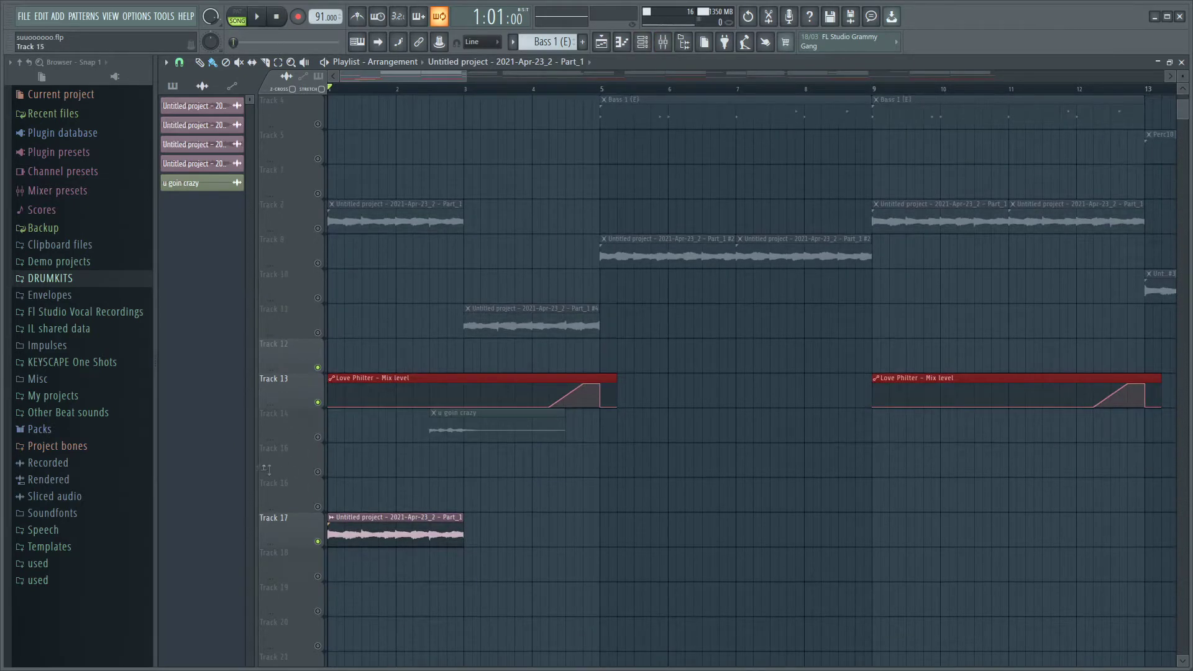
{"action": "key", "text": "space"}
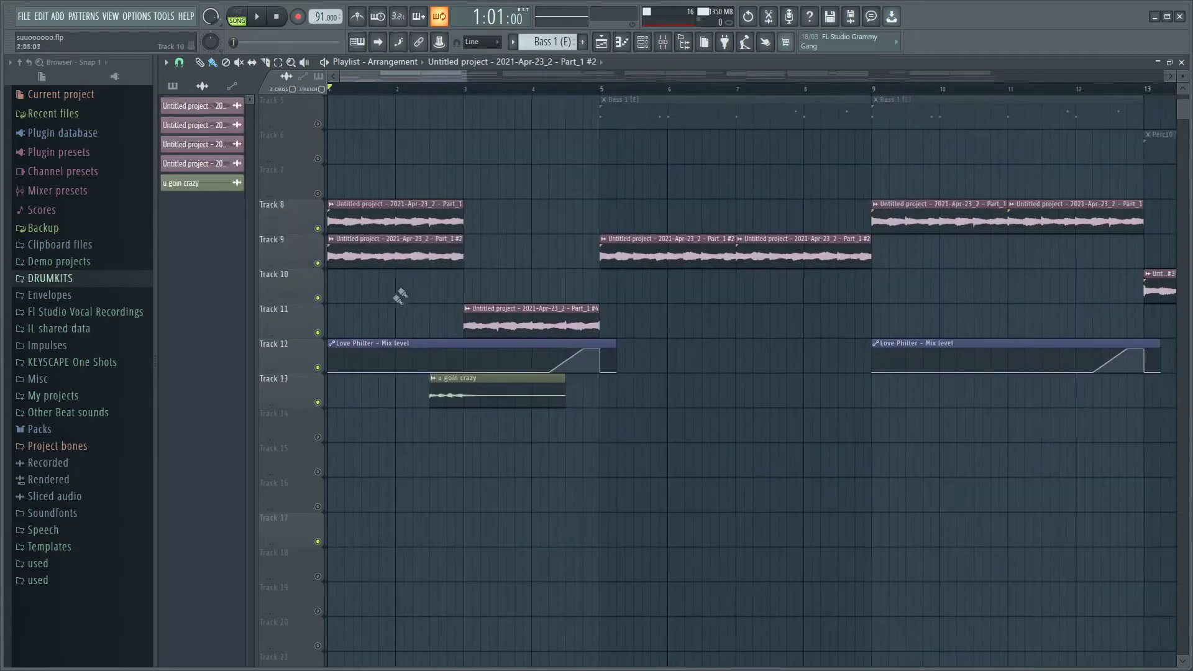
Place the Part_1 #3 and Part_1 #4 audio clips at bar 1 on Tracks 10 and 11
{"action": "key", "text": "ctrl+alt+z"}
{"action": "scroll", "coordinate": [361, 292], "scroll_direction": "down", "scroll_amount": 3, "text": "ctrl"}
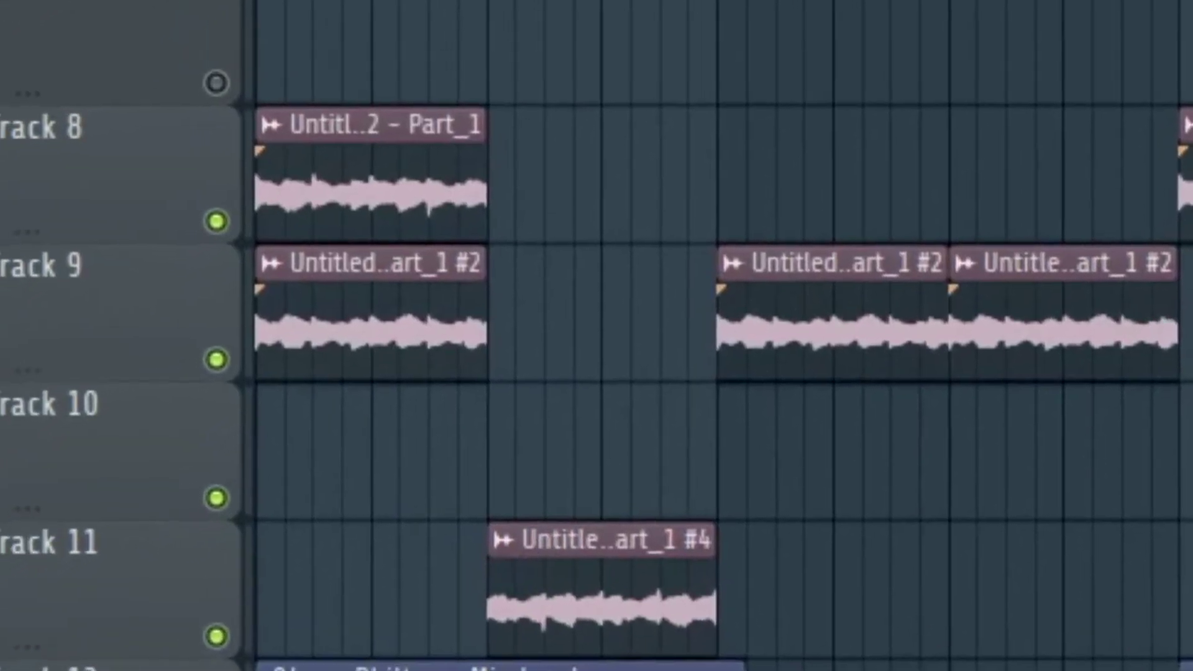
{"action": "left_click_drag", "start_coordinate": [634, 385], "coordinate": [314, 402]}
{"action": "left_click_drag", "start_coordinate": [582, 593], "coordinate": [433, 554]}
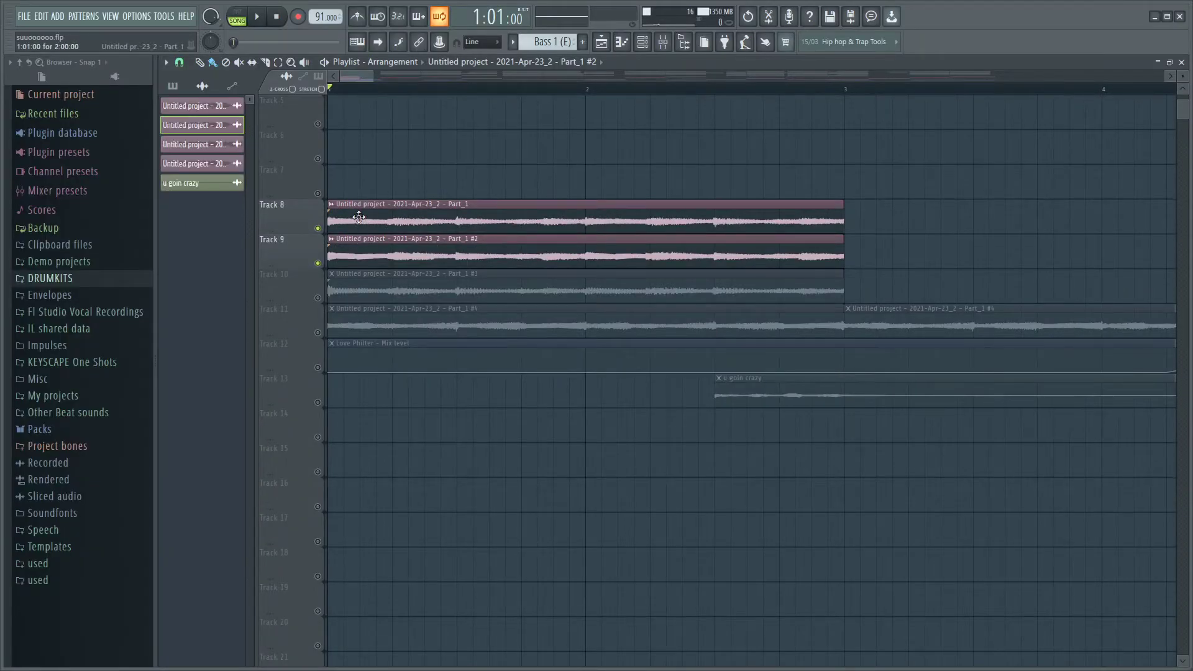
{"action": "left_click_drag", "start_coordinate": [359, 219], "coordinate": [1024, 211]}
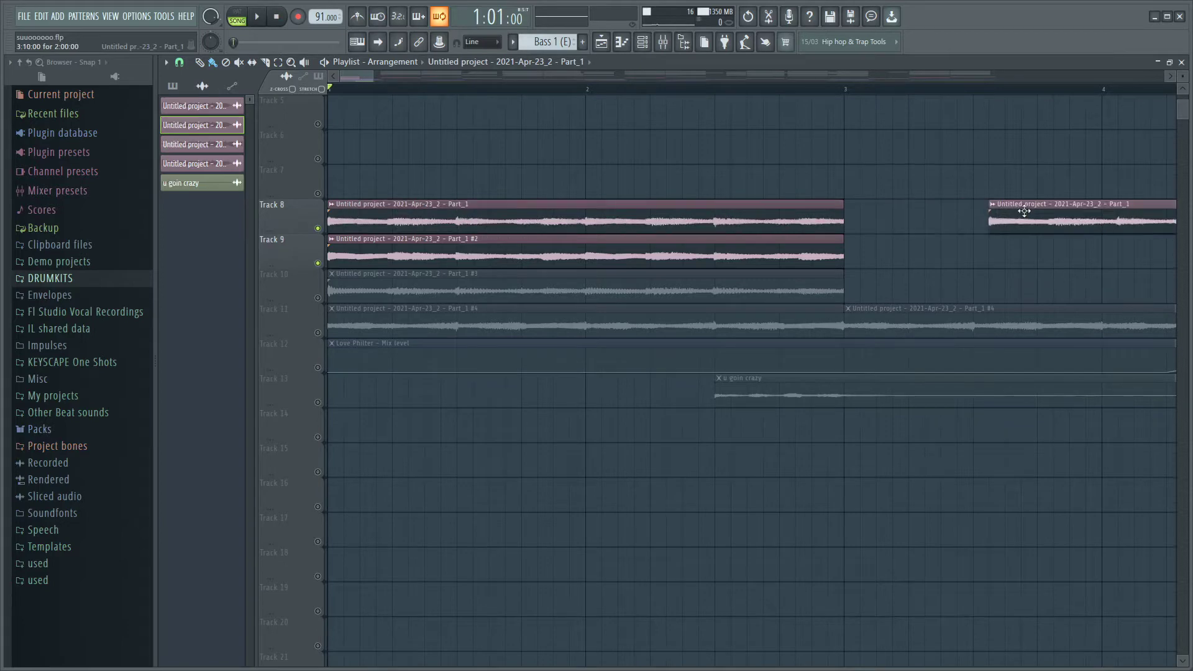
{"action": "right_click", "coordinate": [1027, 211]}
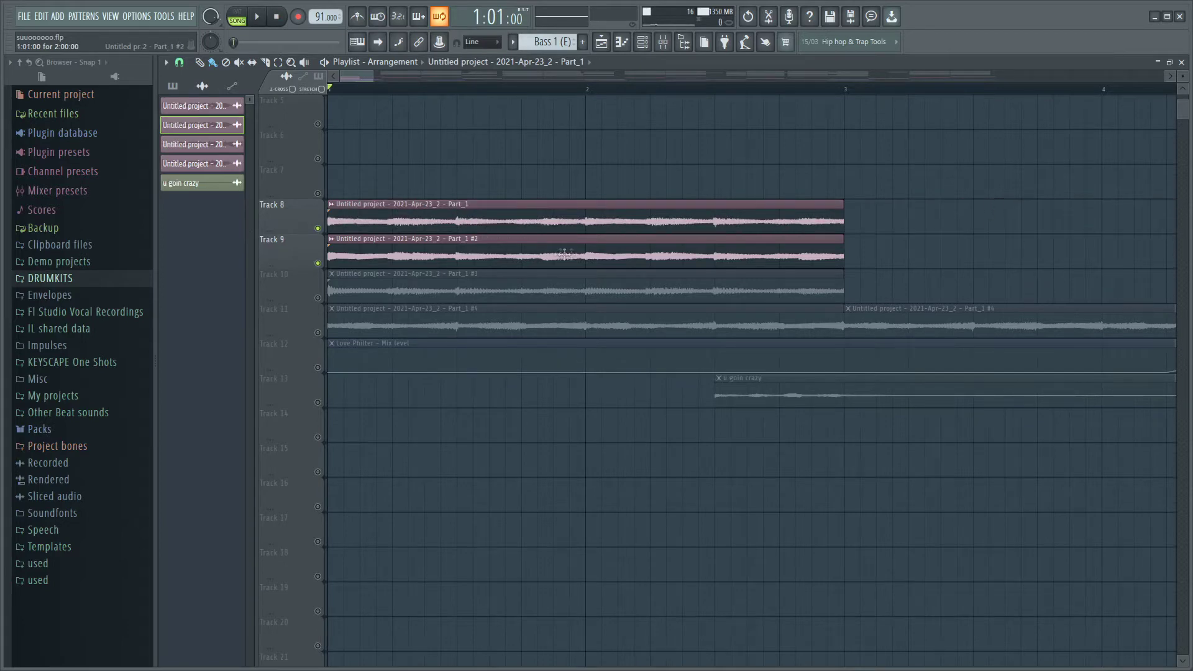
{"action": "right_click", "coordinate": [332, 240]}
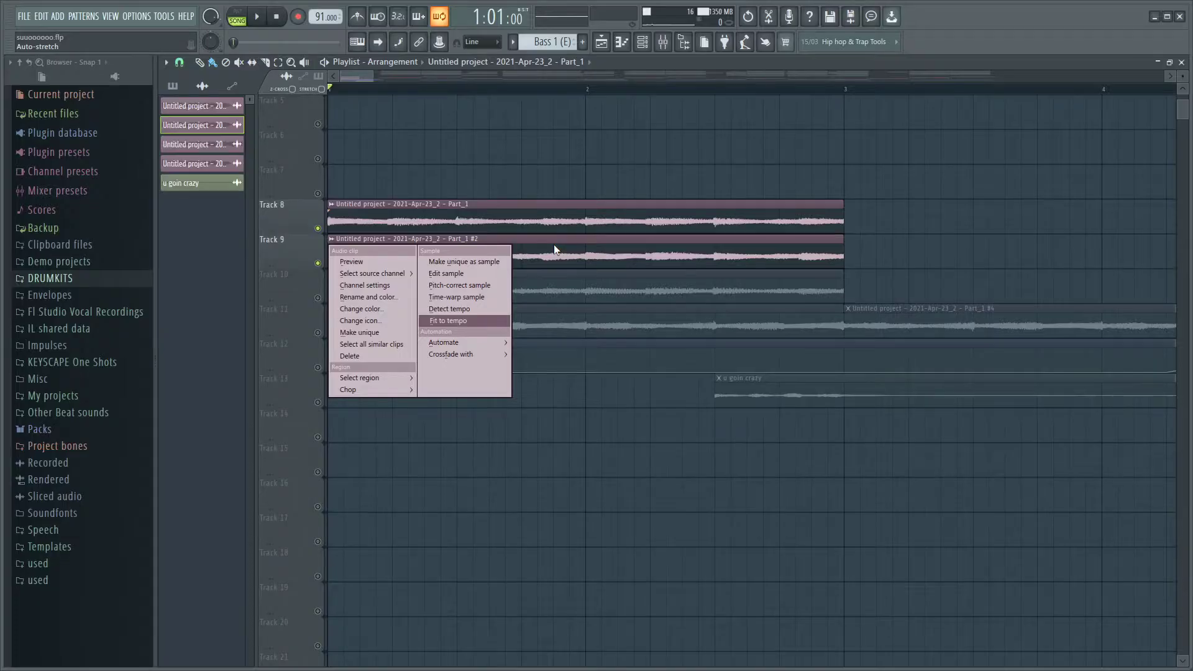
{"action": "left_click", "coordinate": [554, 247]}
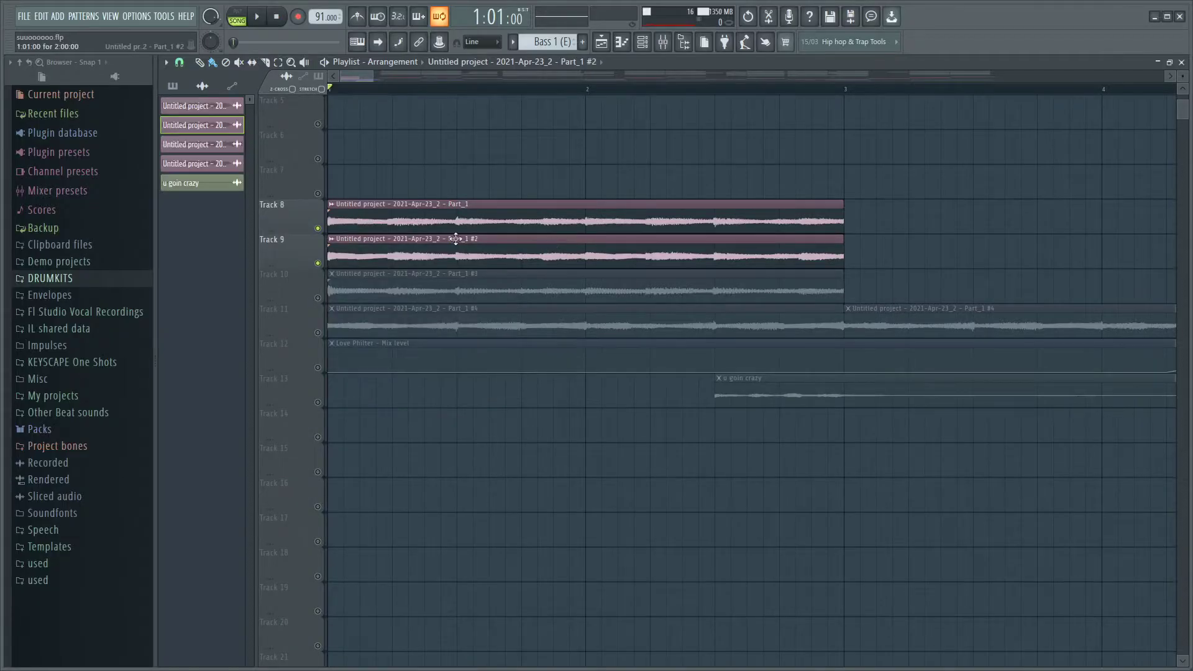
Check the time-stretching pitch of the Part_1 #2 clip on Track 9 and play it with Track 12 enabled
{"action": "double_click", "coordinate": [455, 240]}
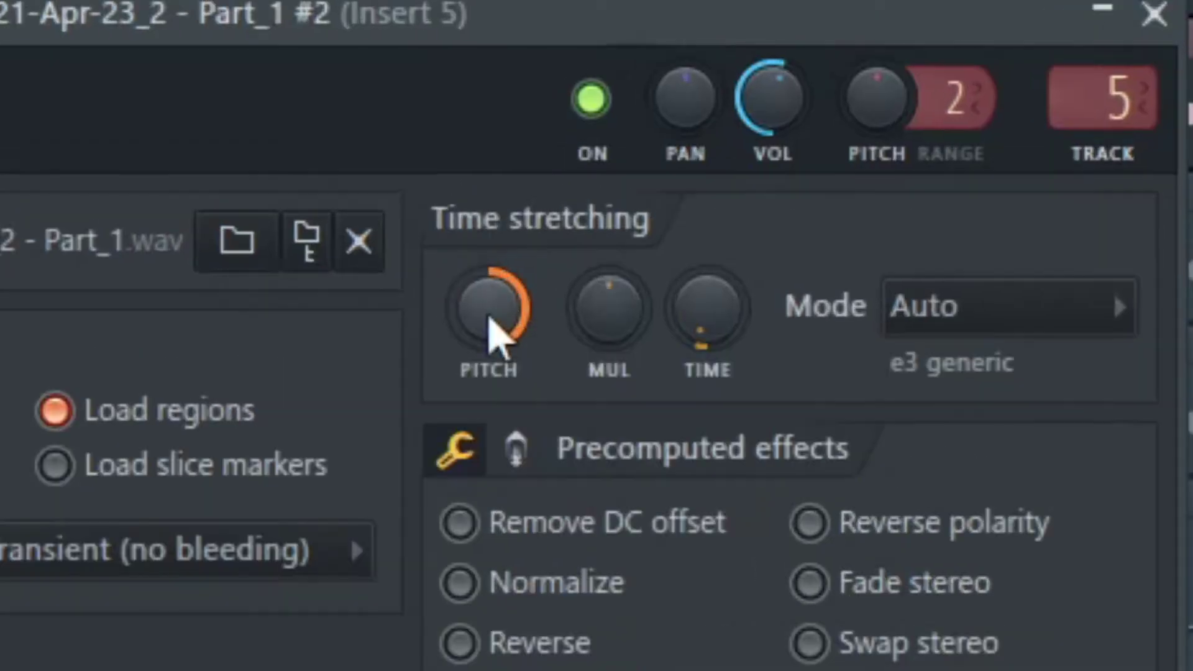
{"action": "left_click_drag", "start_coordinate": [489, 318], "coordinate": [514, 311]}
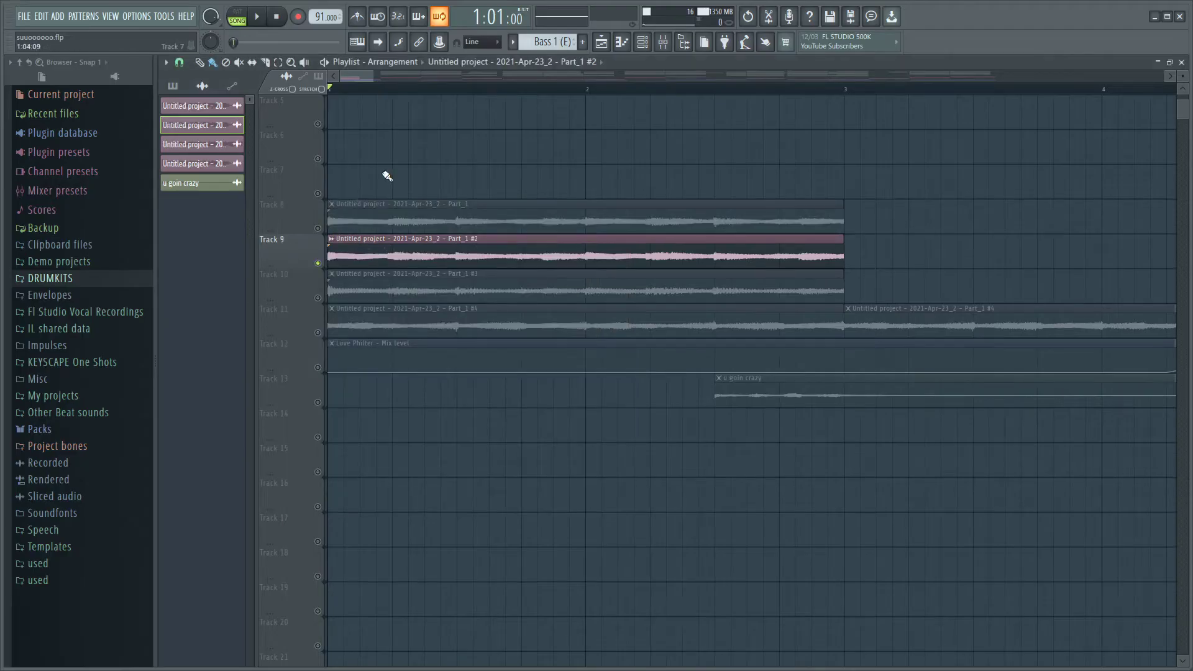
{"action": "left_click", "coordinate": [273, 348]}
{"action": "key", "text": "space"}
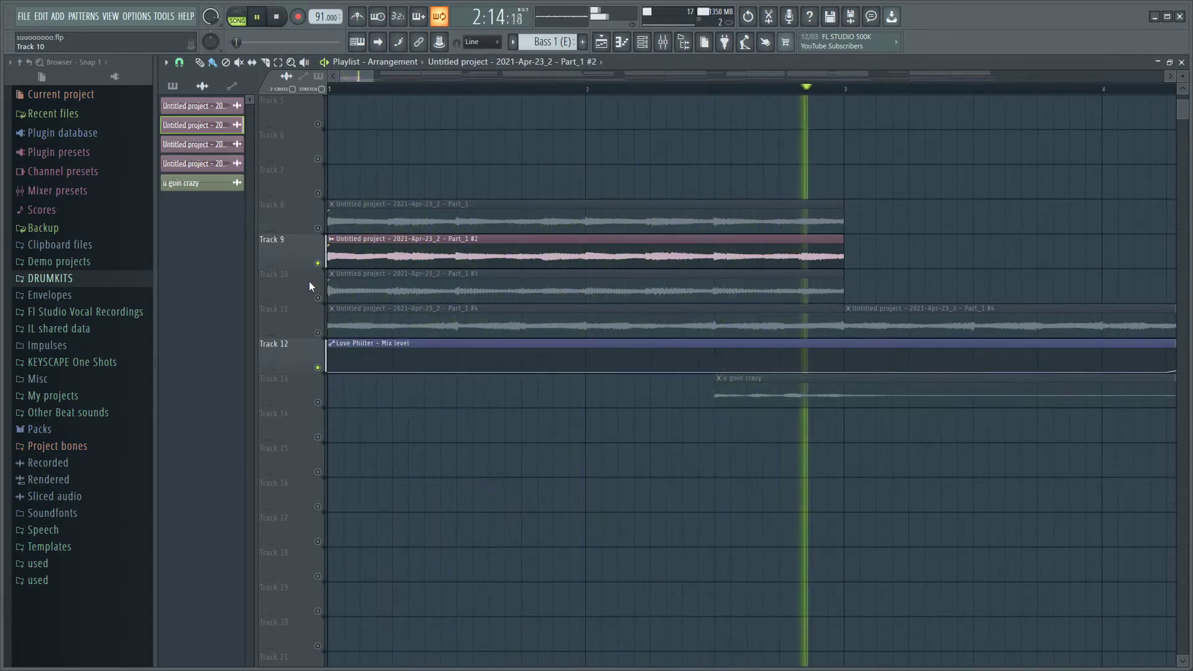
{"action": "key", "text": "space"}
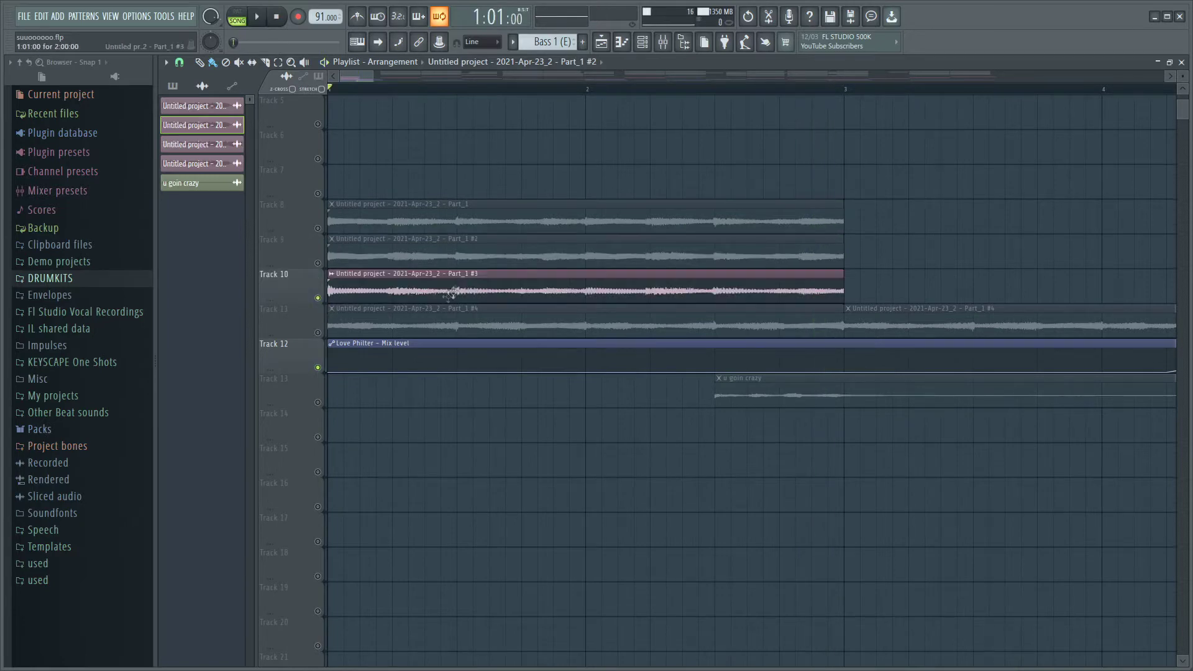
Check the time-stretching pitch of the Part_1 #3 clip on Track 10 and play it back
{"action": "double_click", "coordinate": [446, 292]}
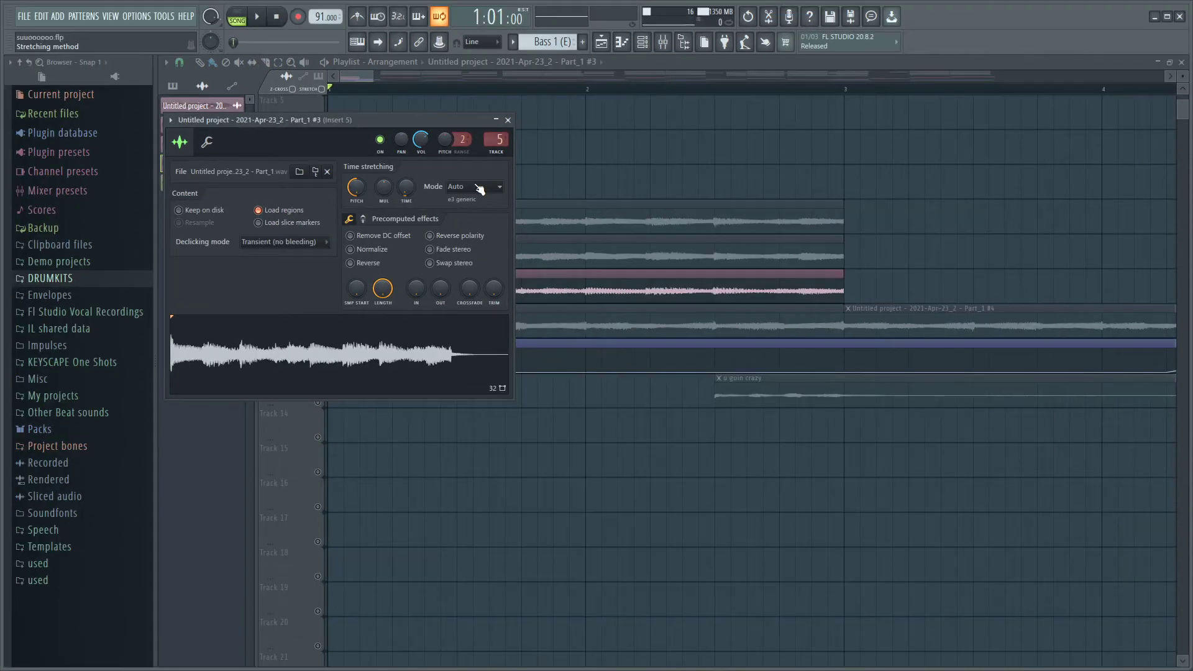
{"action": "key", "text": "space"}
{"action": "left_click", "coordinate": [507, 120]}
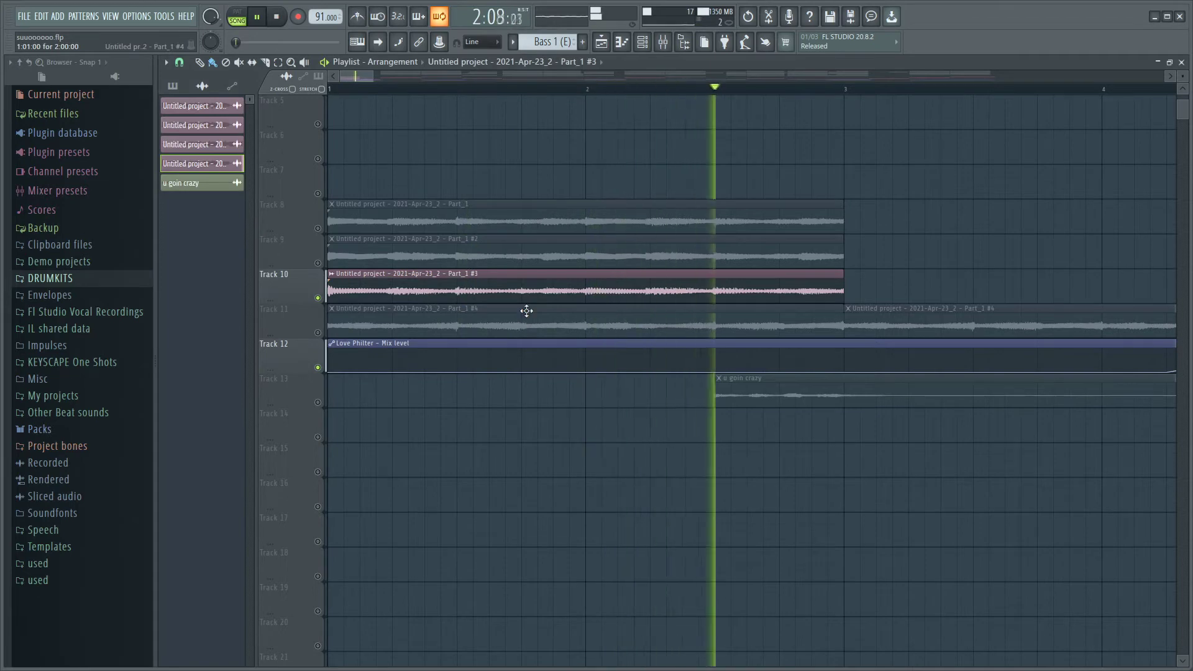
{"action": "key", "text": "space"}
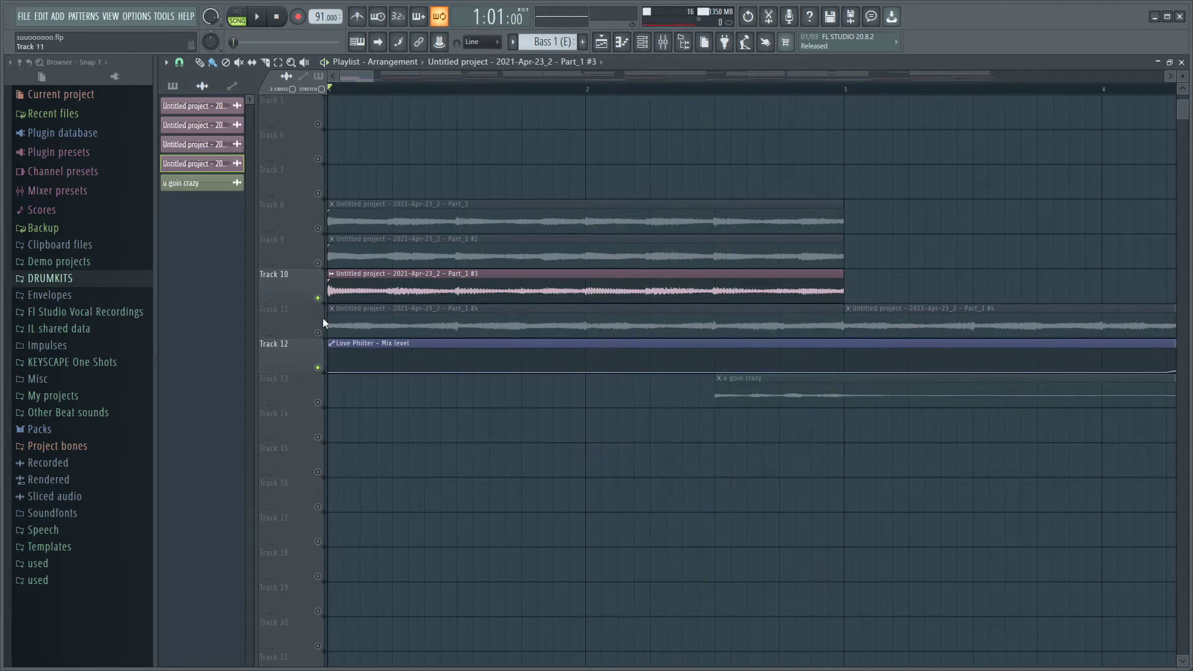
Mute Track 10, enable Track 11, and play the Part_1 #4 clip after opening its settings
{"action": "left_click", "coordinate": [317, 298]}
{"action": "left_click", "coordinate": [318, 333]}
{"action": "double_click", "coordinate": [396, 336]}
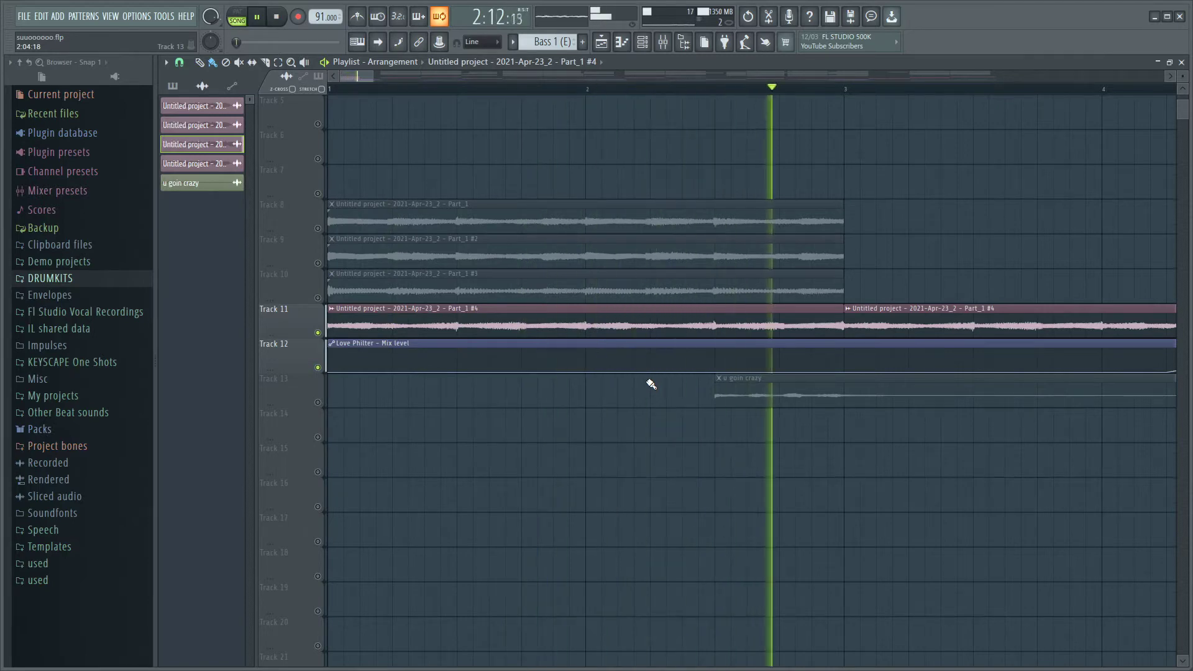
{"action": "key", "text": "space"}
Delete the extra Part_1 #2, #3 and #4 clips at bar 1 on Tracks 9, 10 and 11
{"action": "scroll", "coordinate": [500, 401], "scroll_direction": "down", "scroll_amount": 3}
{"action": "right_click", "coordinate": [410, 315]}
{"action": "scroll", "coordinate": [435, 275], "scroll_direction": "down", "scroll_amount": 2}
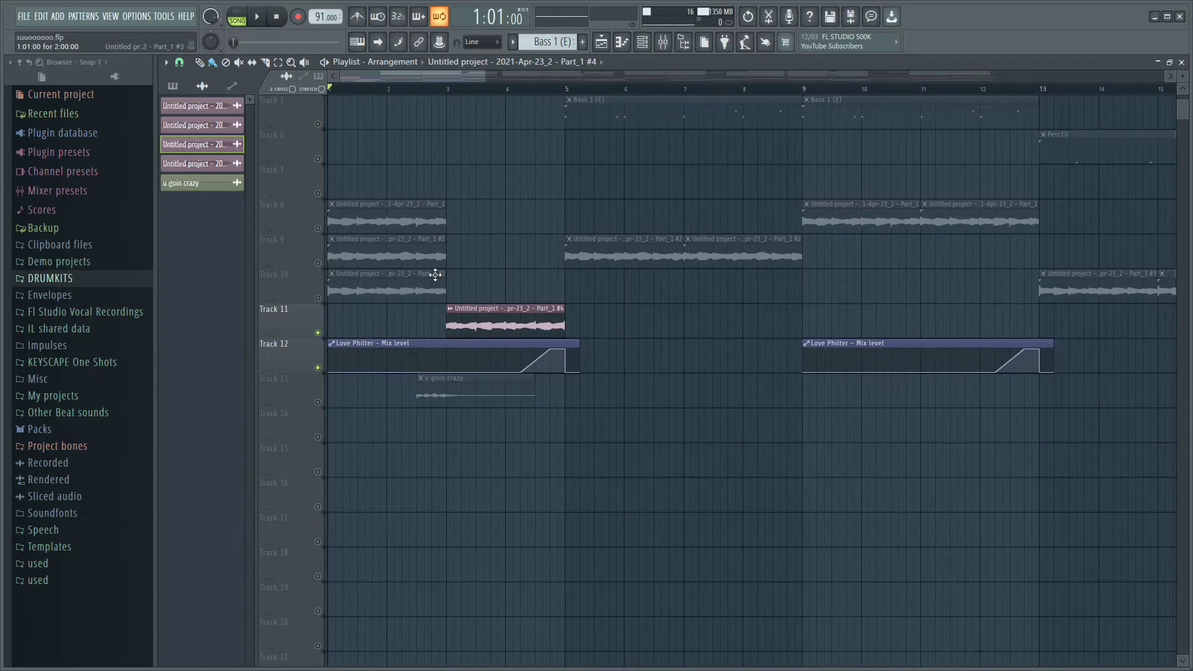
{"action": "right_click", "coordinate": [381, 254]}
{"action": "right_click", "coordinate": [376, 285]}
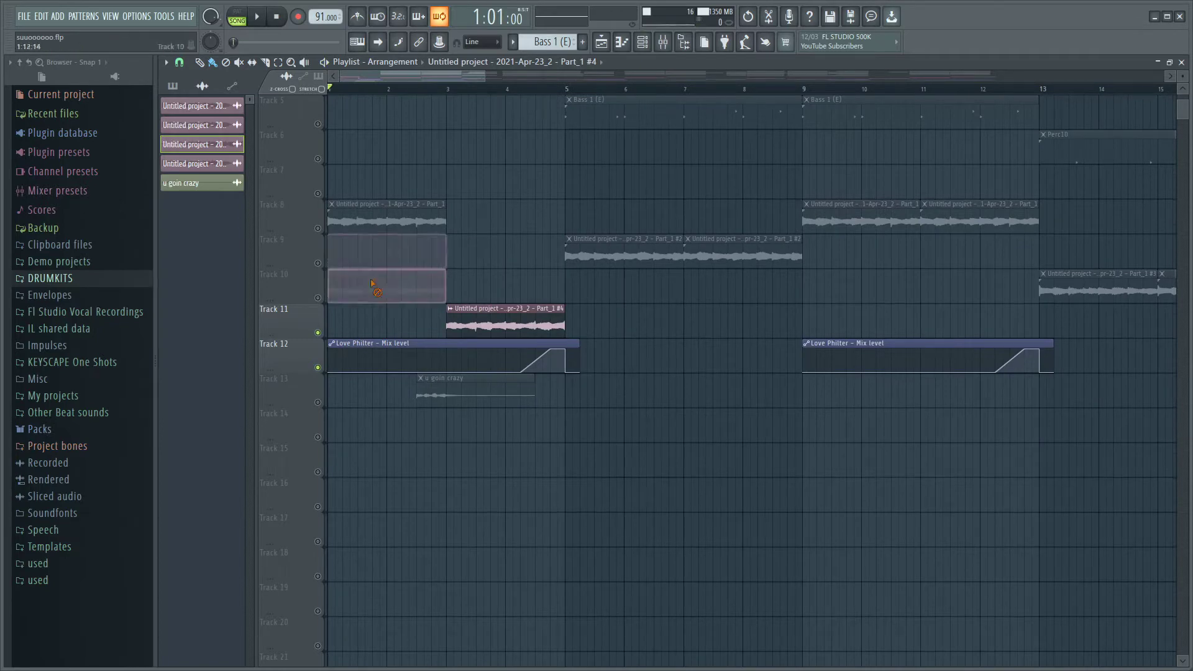
Enable Track 8 and select the Love Philter mix level automation clips along Track 12
{"action": "scroll", "coordinate": [370, 273], "scroll_direction": "up", "scroll_amount": 2}
{"action": "left_click", "coordinate": [318, 228]}
{"action": "scroll", "coordinate": [385, 304], "scroll_direction": "down", "scroll_amount": 3}
{"action": "scroll", "coordinate": [344, 397], "scroll_direction": "down", "scroll_amount": 6}
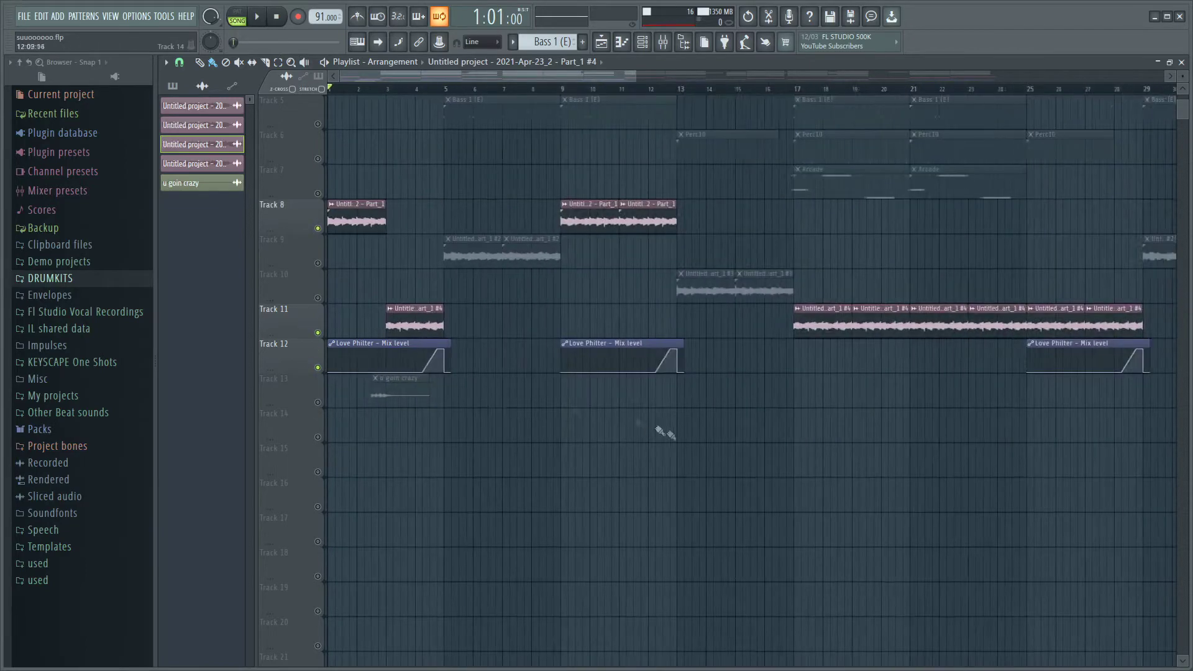
{"action": "left_click_drag", "start_coordinate": [360, 398], "coordinate": [1168, 395]}
{"action": "scroll", "coordinate": [303, 418], "scroll_direction": "up", "scroll_amount": 8}
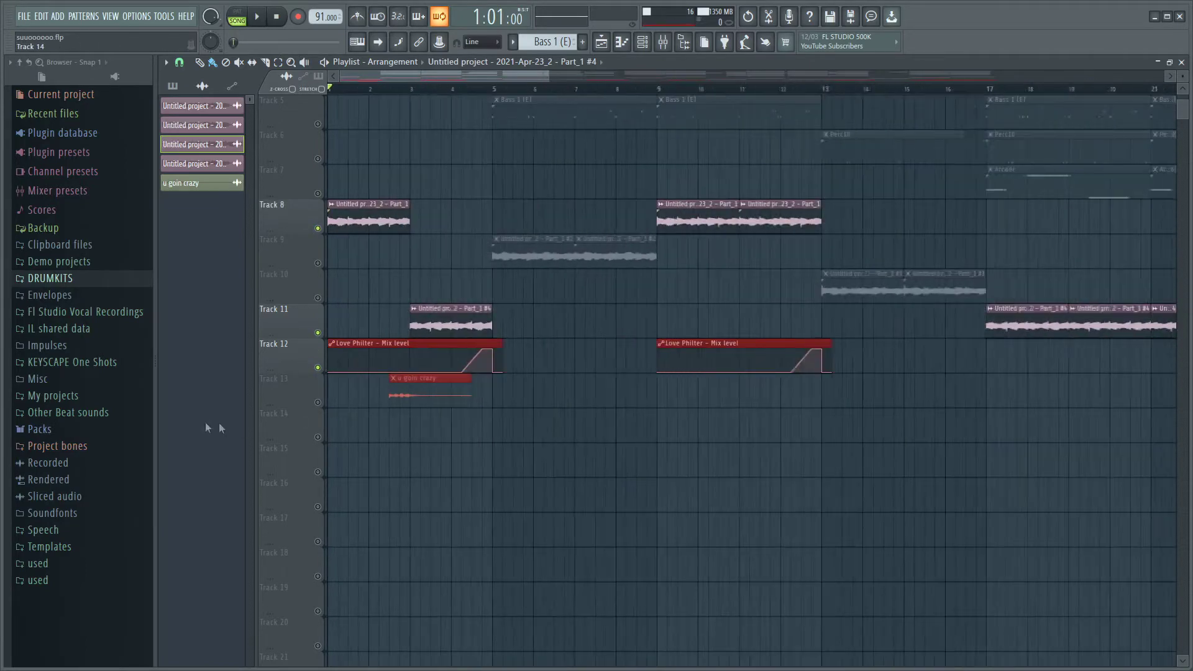
Set the song position to bar 3 and clear the clip selection around the first Love Philter automation clip
{"action": "left_click_drag", "start_coordinate": [507, 91], "coordinate": [508, 94]}
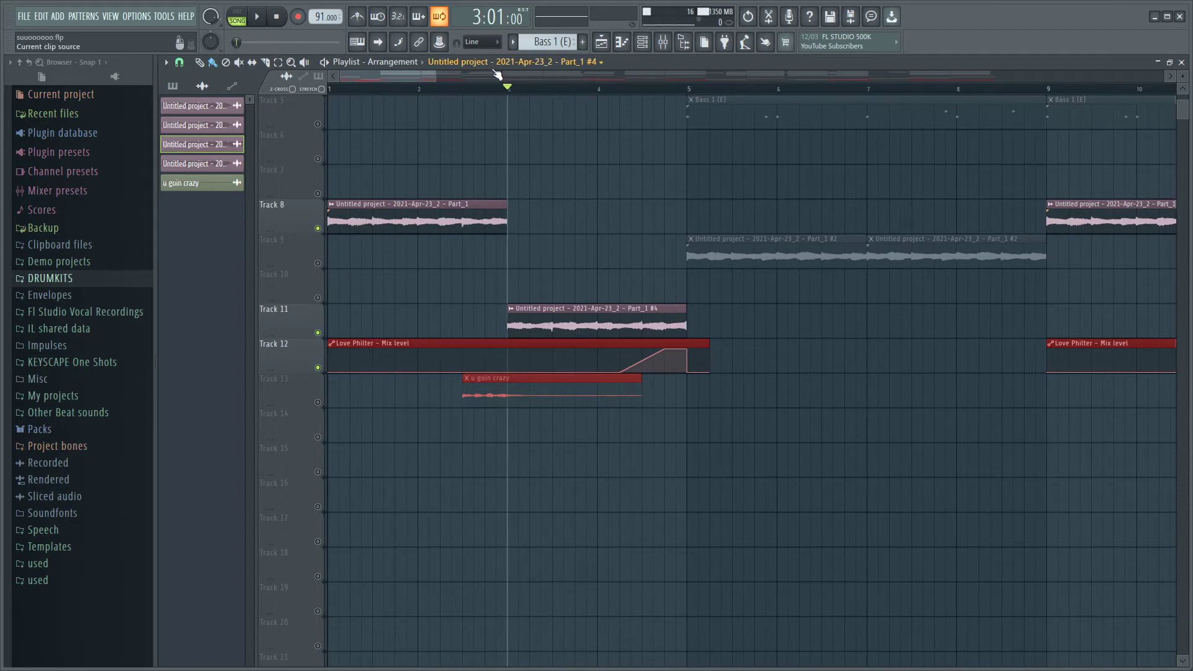
{"action": "scroll", "coordinate": [660, 491], "scroll_direction": "down", "scroll_amount": 3}
{"action": "left_click", "coordinate": [659, 494]}
{"action": "right_click", "coordinate": [660, 494]}
{"action": "scroll", "coordinate": [373, 422], "scroll_direction": "up", "scroll_amount": 3}
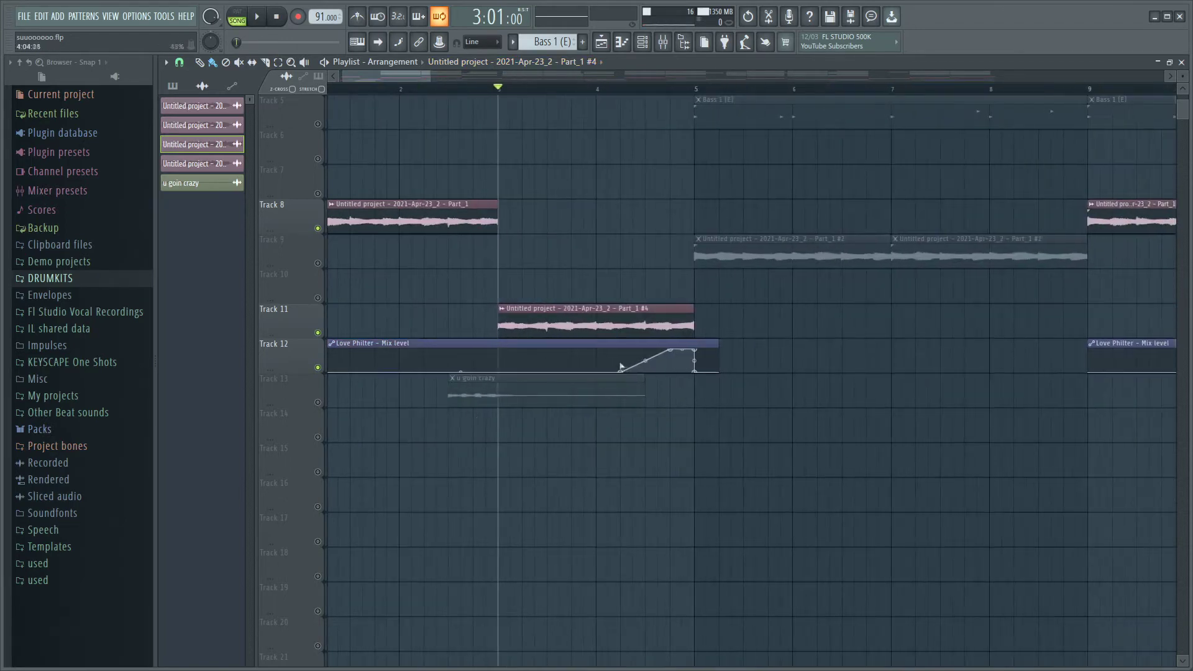
Try reshaping the first Love Philter mix level automation so its ramp peaks at bar 3, and play from there
{"action": "left_click_drag", "start_coordinate": [623, 372], "coordinate": [496, 315]}
{"action": "key", "text": "space"}
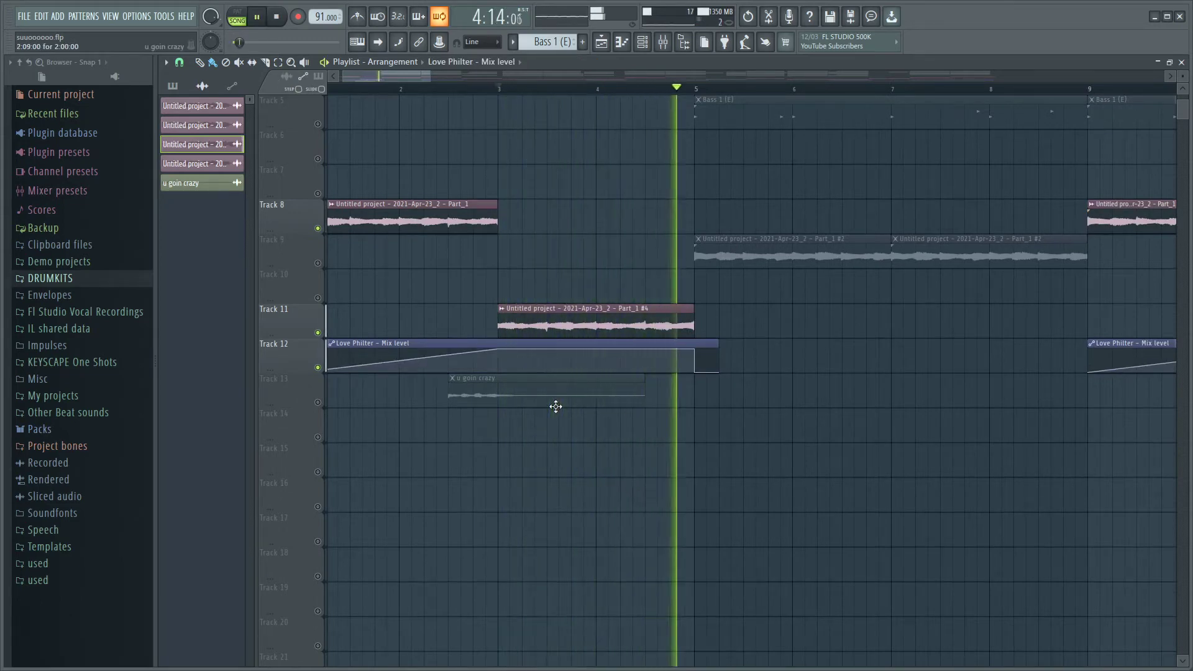
{"action": "key", "text": "space"}
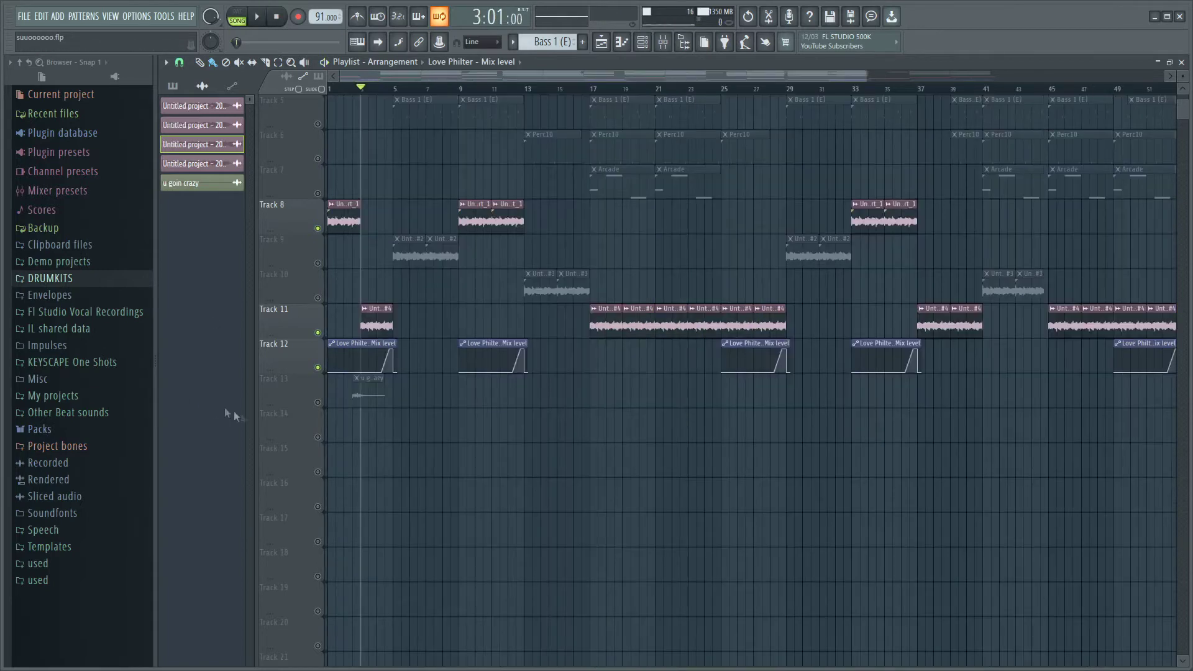
{"action": "scroll", "coordinate": [373, 408], "scroll_direction": "up", "scroll_amount": 6}
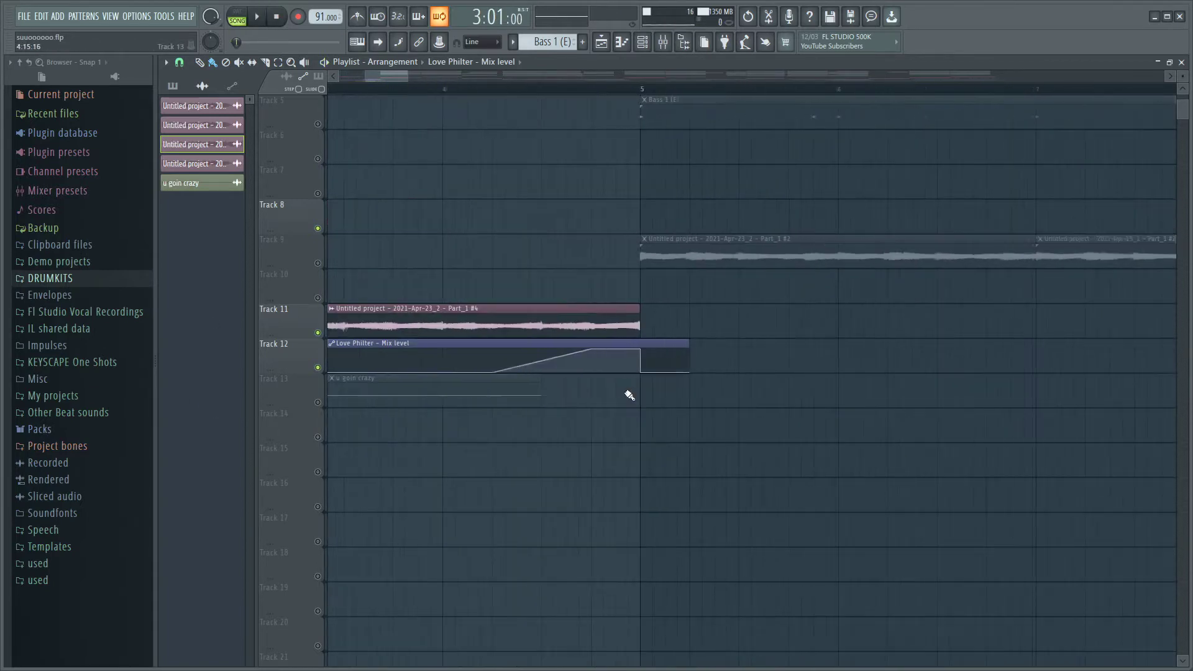
{"action": "scroll", "coordinate": [652, 320], "scroll_direction": "down", "scroll_amount": 5}
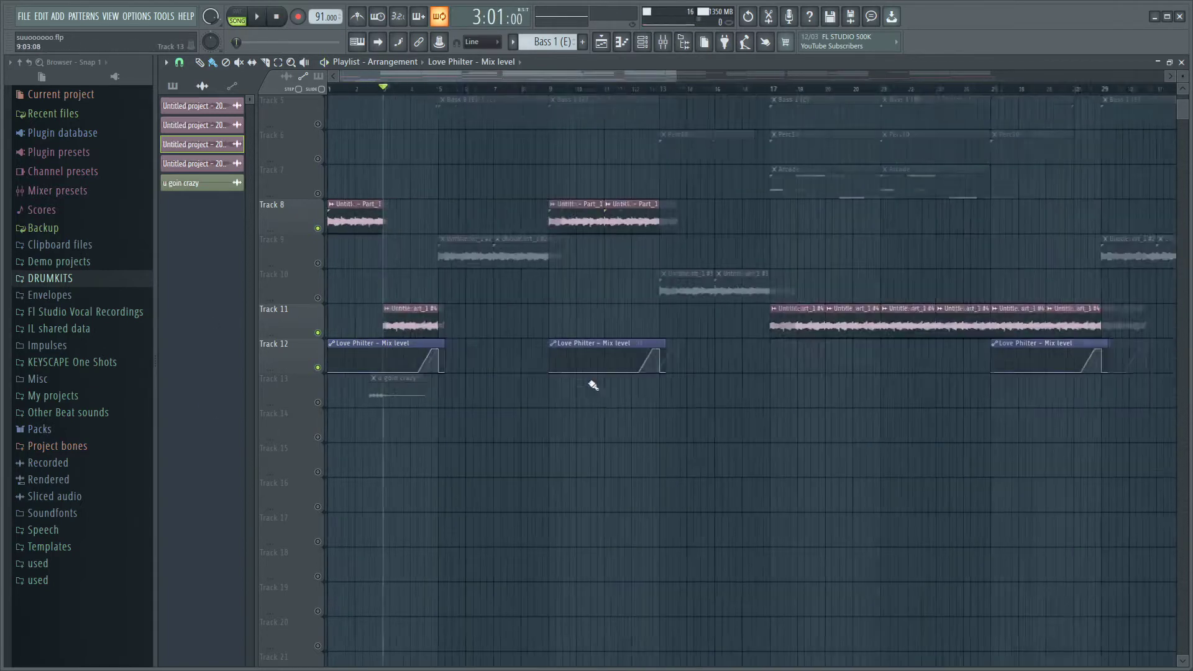
{"action": "scroll", "coordinate": [373, 391], "scroll_direction": "up", "scroll_amount": 5}
{"action": "scroll", "coordinate": [463, 369], "scroll_direction": "down", "scroll_amount": 4}
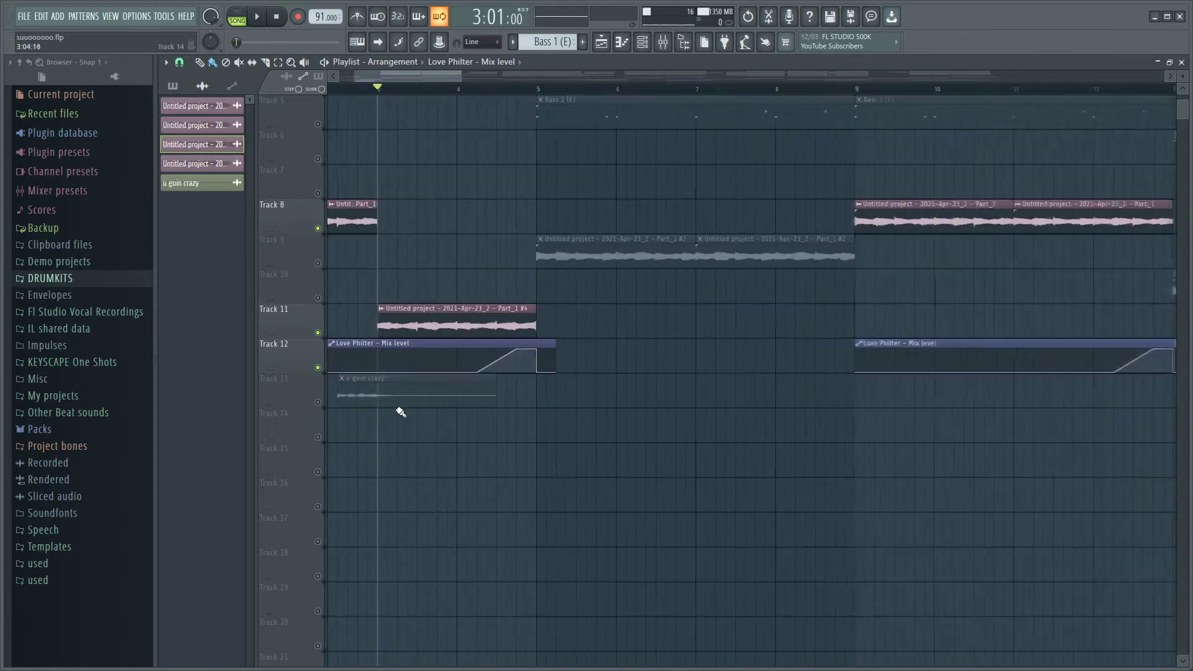
{"action": "scroll", "coordinate": [491, 416], "scroll_direction": "up", "scroll_amount": 2}
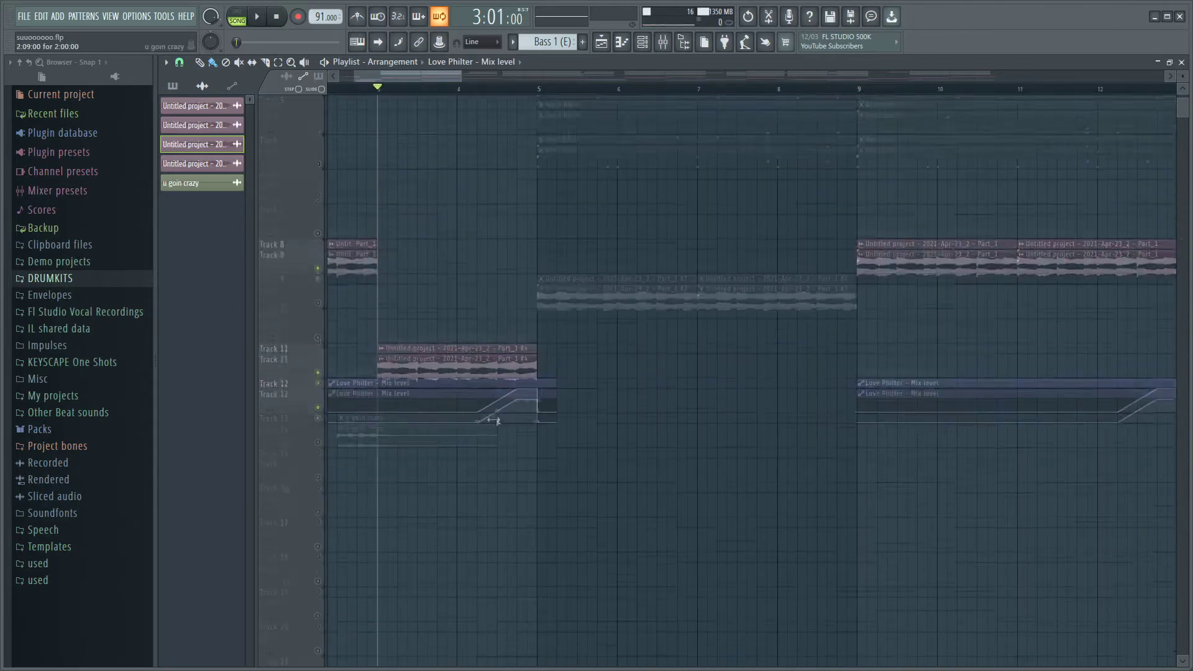
Enable Track 7 with the Arcade clips and set the song position to bar 17
{"action": "scroll", "coordinate": [569, 460], "scroll_direction": "down", "scroll_amount": 4}
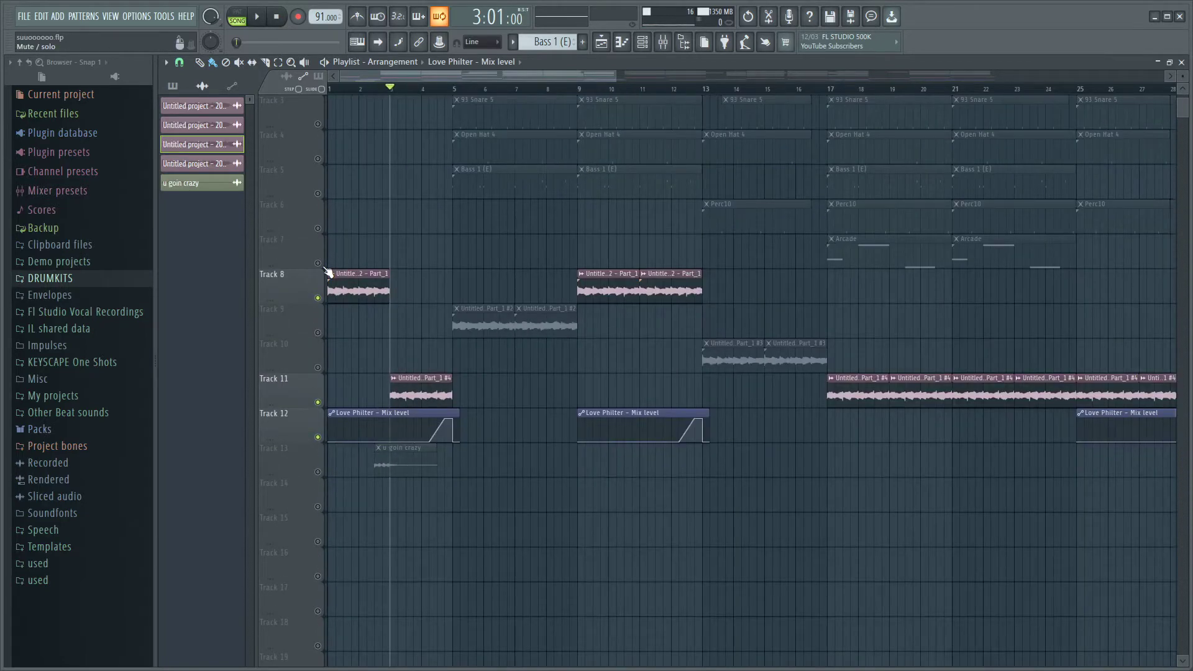
{"action": "left_click", "coordinate": [317, 263]}
{"action": "scroll", "coordinate": [529, 379], "scroll_direction": "down", "scroll_amount": 4}
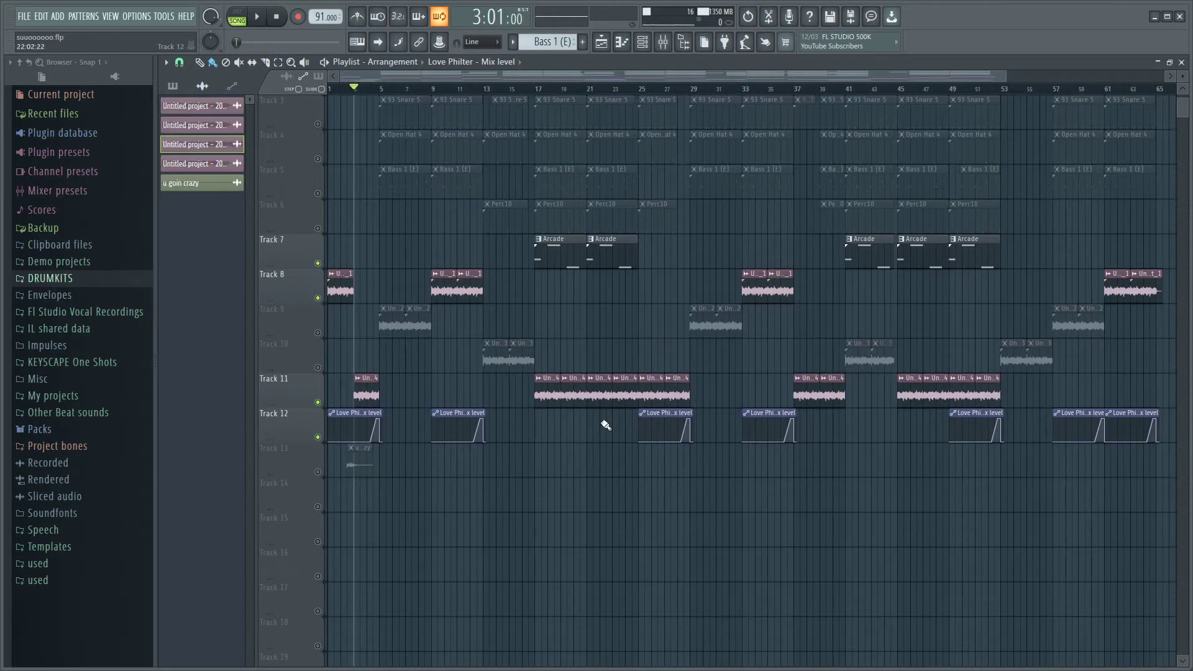
{"action": "scroll", "coordinate": [579, 357], "scroll_direction": "up", "scroll_amount": 7}
{"action": "left_click", "coordinate": [470, 88]}
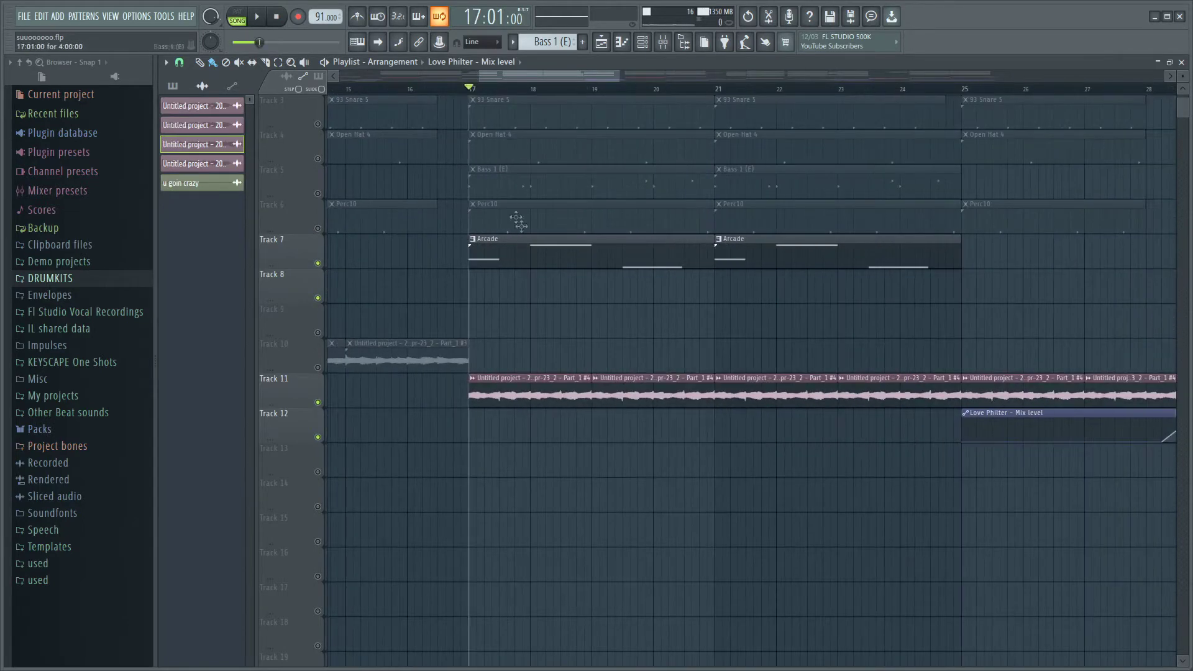
Review the Arcade instrument and its Insert 9 effects: Fruity Reeverb 2, Fruity parametric EQ 2 and Fruity delay 2
{"action": "double_click", "coordinate": [533, 264]}
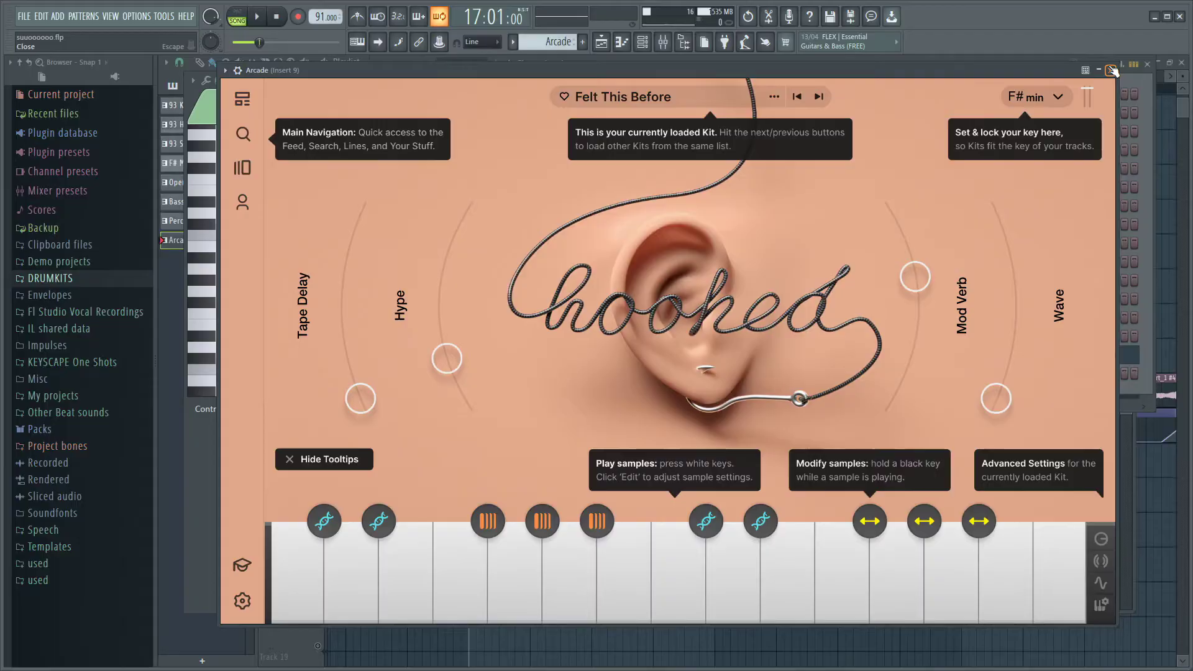
{"action": "left_click", "coordinate": [1110, 70]}
{"action": "left_click", "coordinate": [298, 105]}
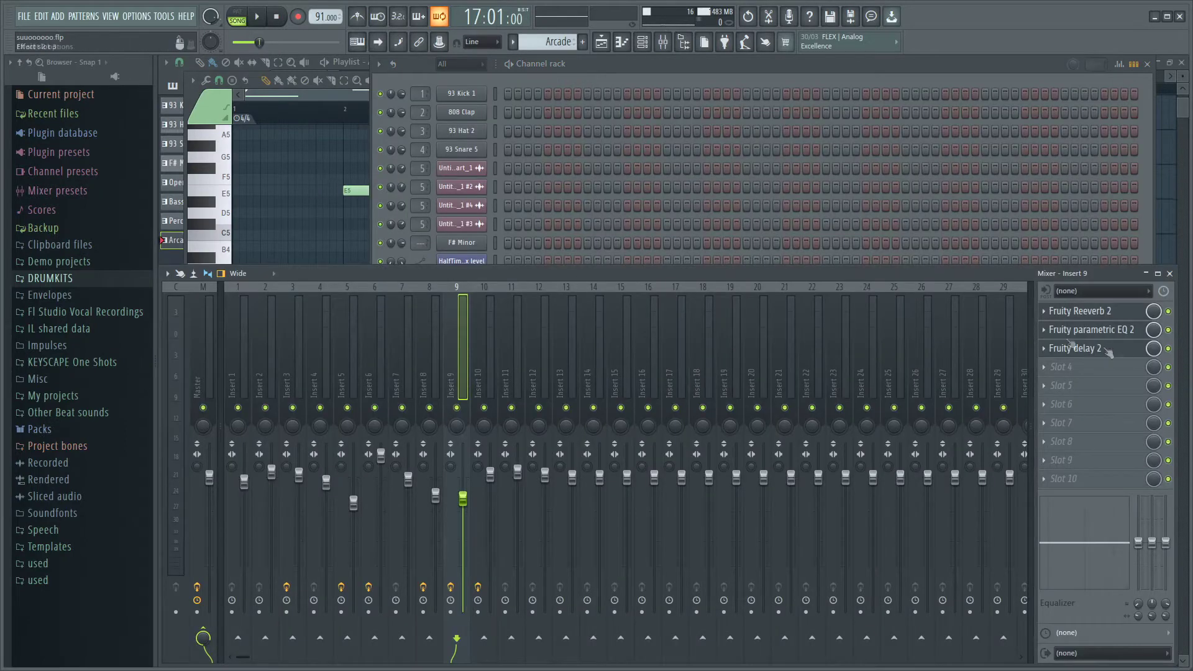
{"action": "left_click", "coordinate": [1081, 310]}
{"action": "left_click", "coordinate": [1092, 329]}
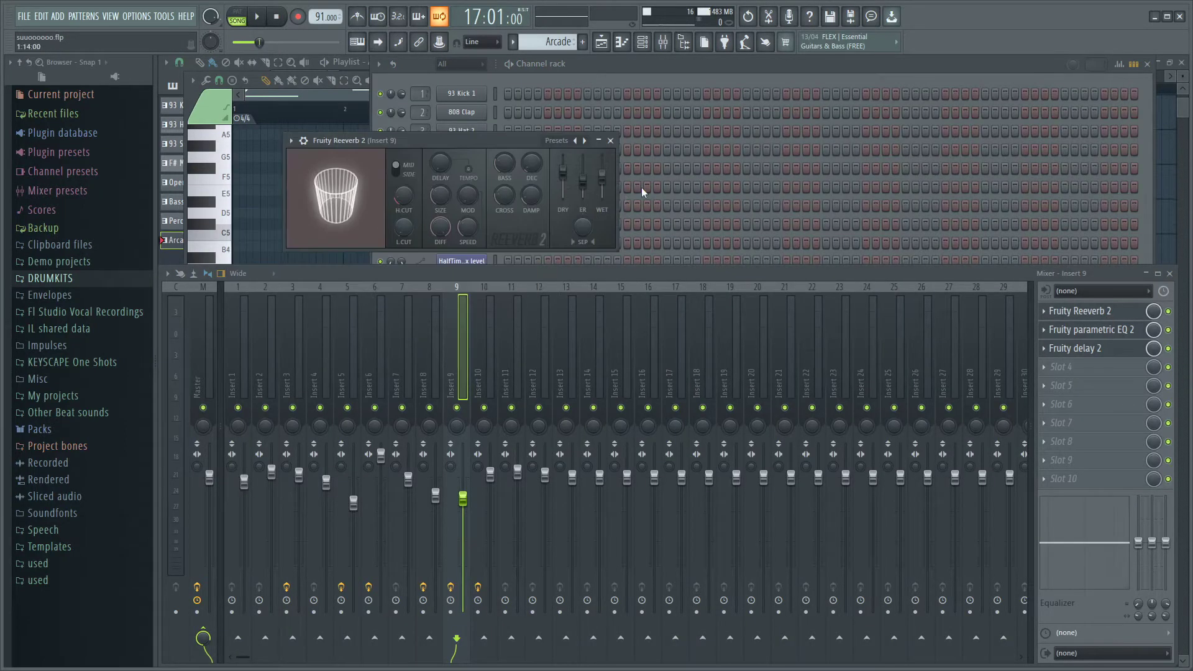
{"action": "left_click_drag", "start_coordinate": [463, 205], "coordinate": [871, 77]}
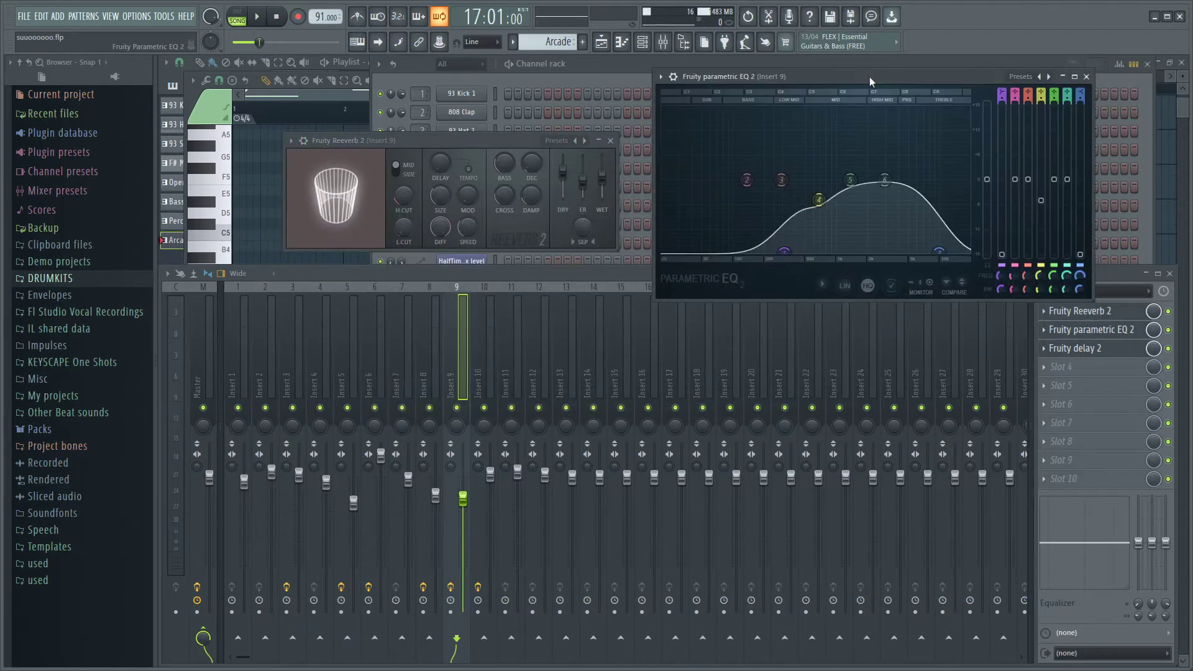
{"action": "left_click", "coordinate": [1091, 350]}
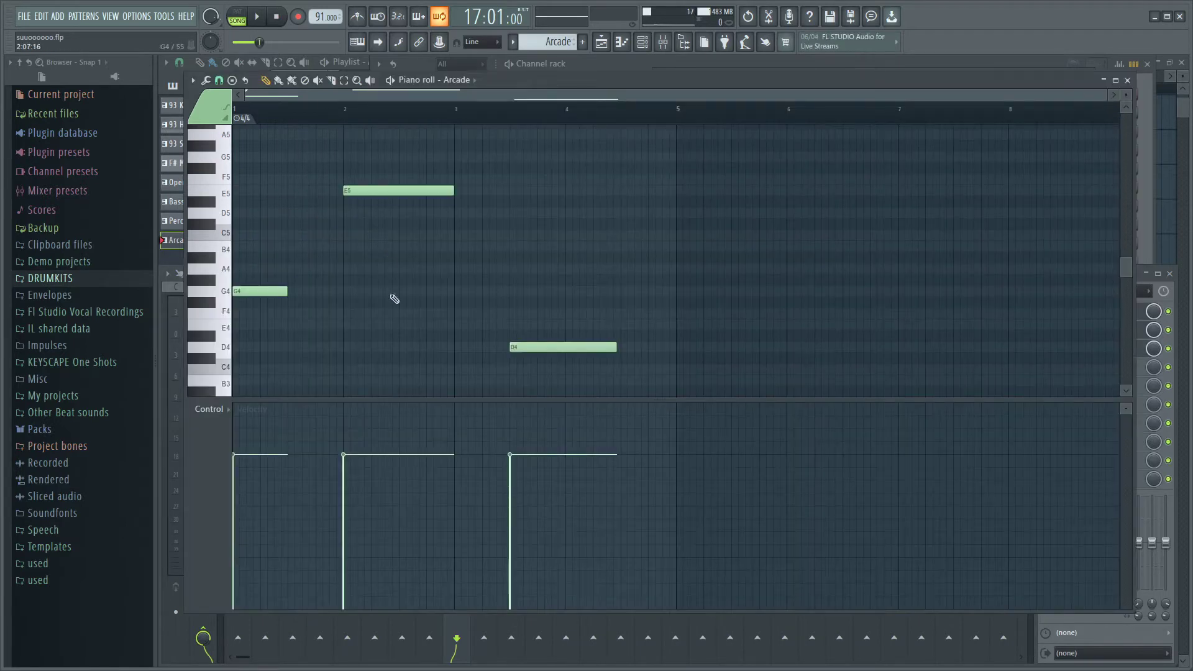
Play the Arcade pattern from bar 17 in the piano roll and return to the playlist
{"action": "key", "text": "space"}
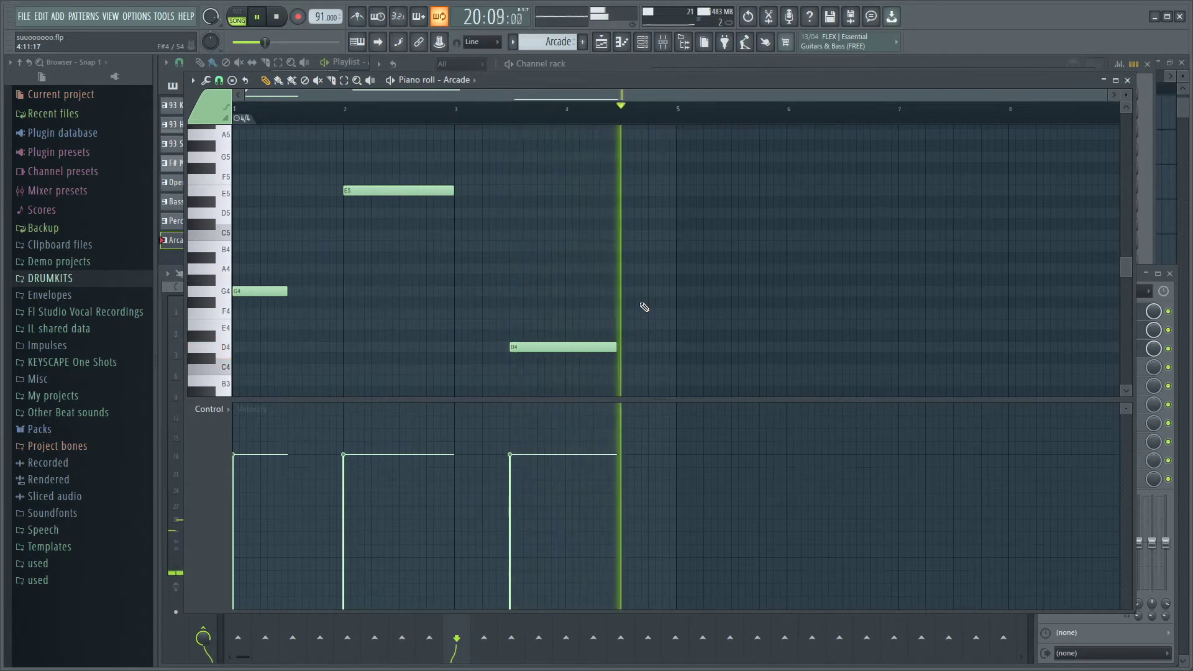
{"action": "key", "text": "space"}
{"action": "key", "text": "F5"}
Set the song position to bar 5 and enable Track 3 with the 93 Snare 5 clips
{"action": "scroll", "coordinate": [711, 375], "scroll_direction": "down", "scroll_amount": 3}
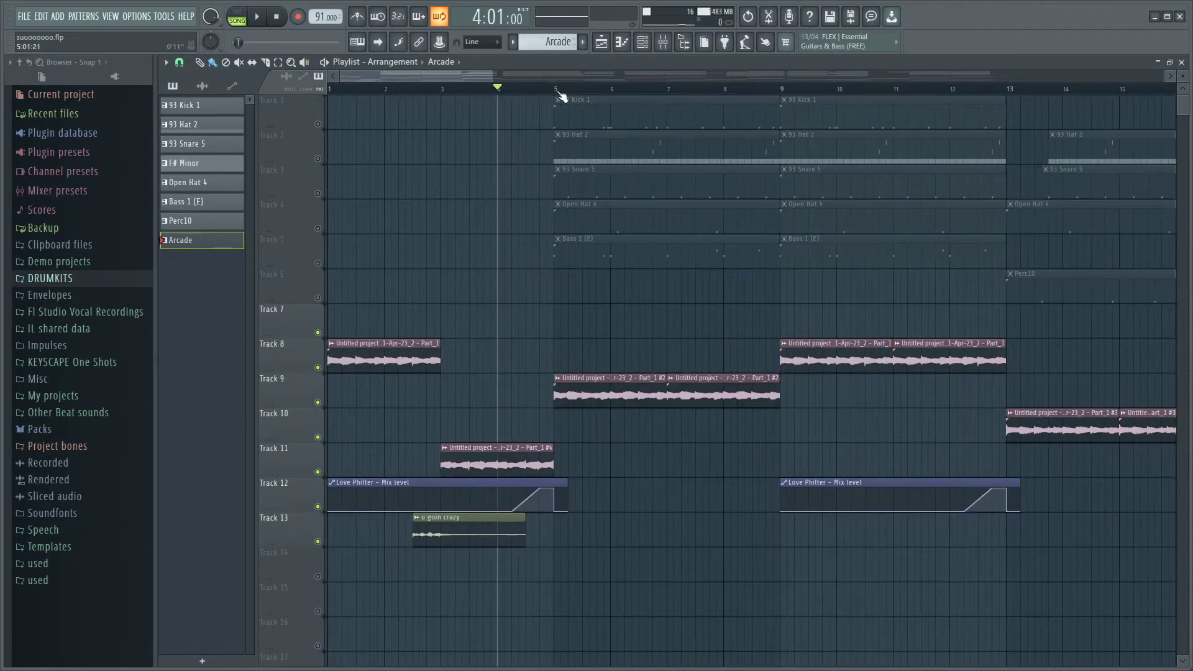
{"action": "left_click", "coordinate": [558, 92]}
{"action": "scroll", "coordinate": [568, 195], "scroll_direction": "down", "scroll_amount": 4}
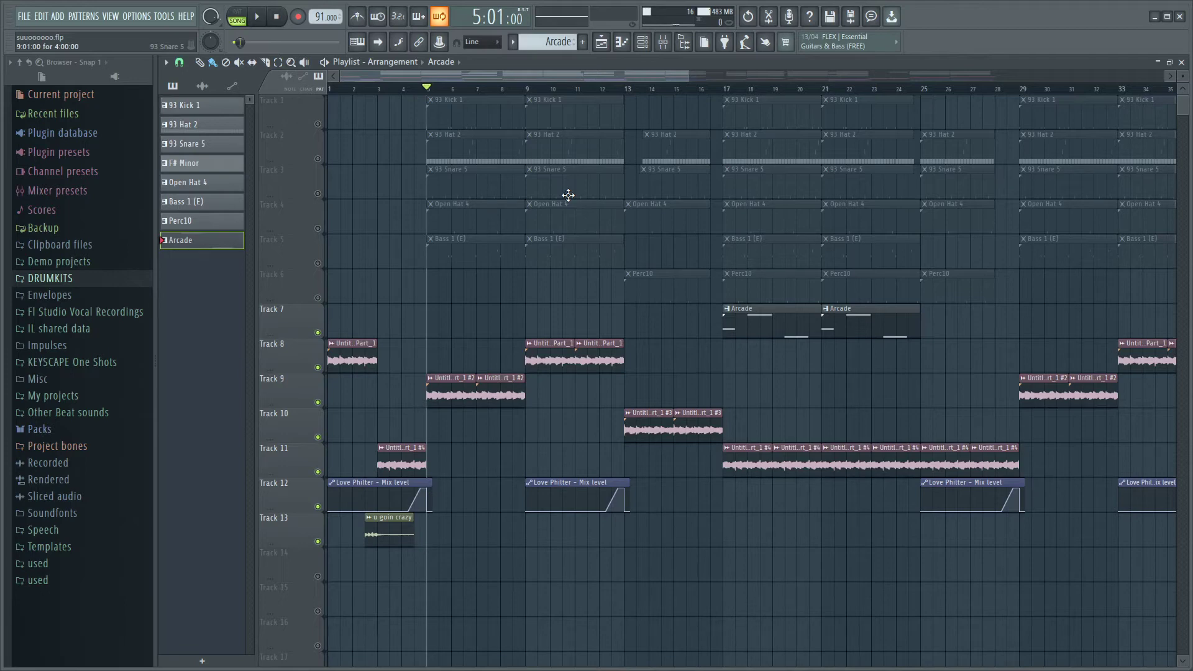
{"action": "scroll", "coordinate": [351, 200], "scroll_direction": "up", "scroll_amount": 5}
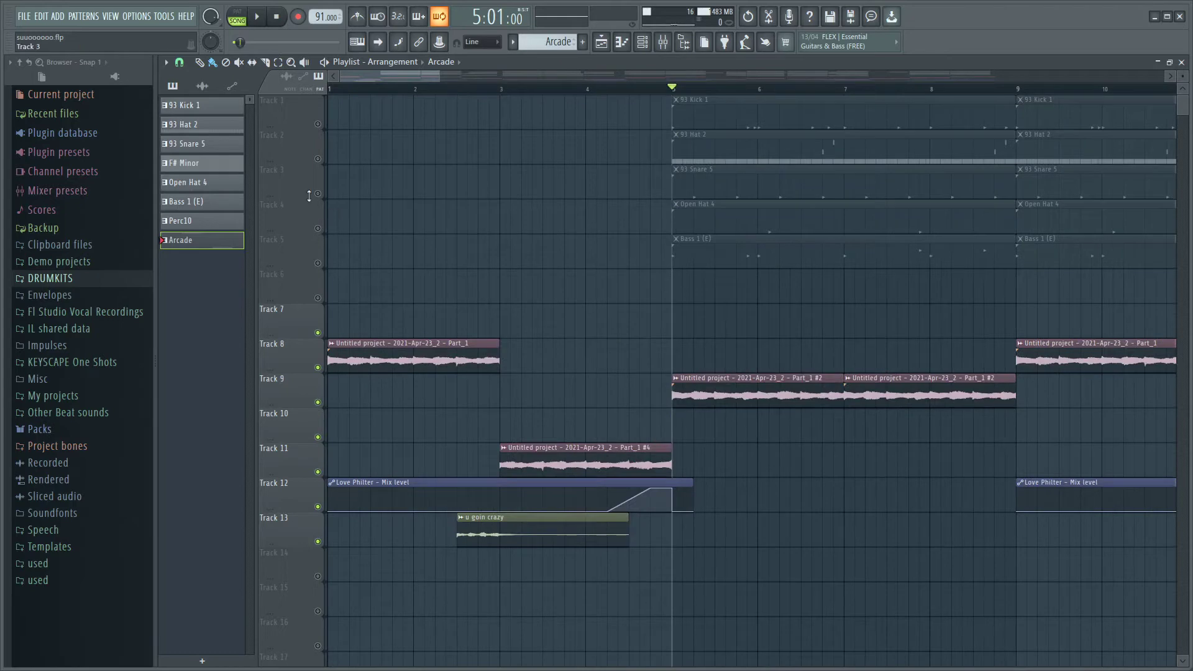
{"action": "left_click", "coordinate": [318, 194]}
Open the first 93 Snare 5 clip in the piano roll and examine its note placement
{"action": "scroll", "coordinate": [524, 269], "scroll_direction": "down", "scroll_amount": 5}
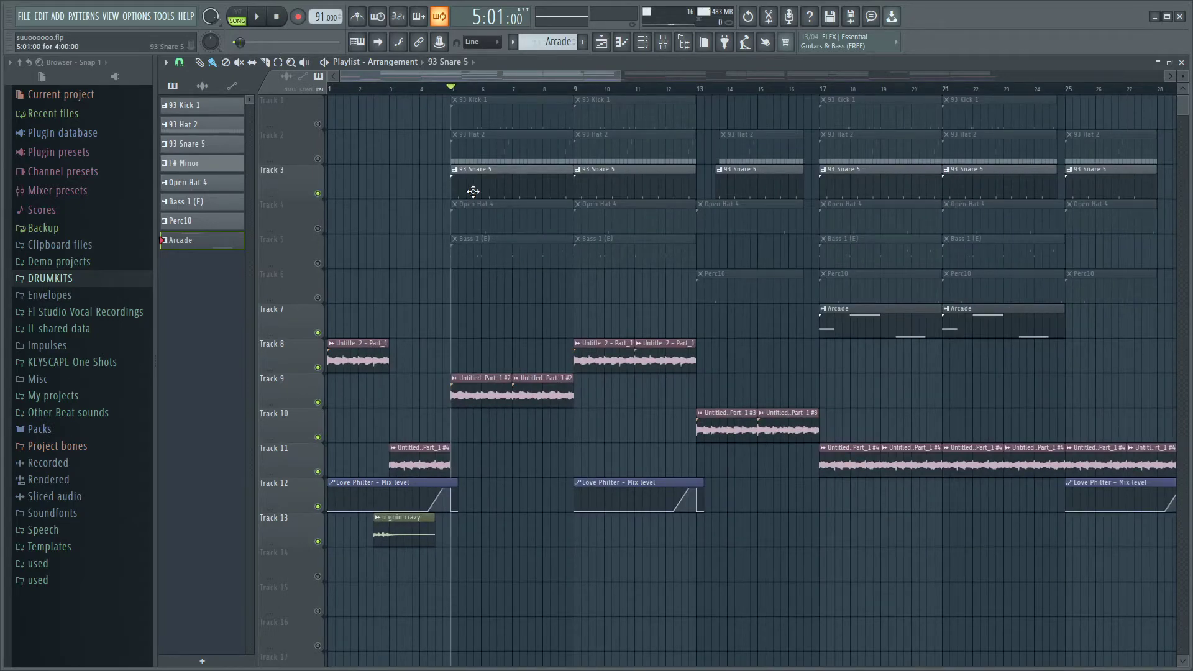
{"action": "double_click", "coordinate": [473, 191]}
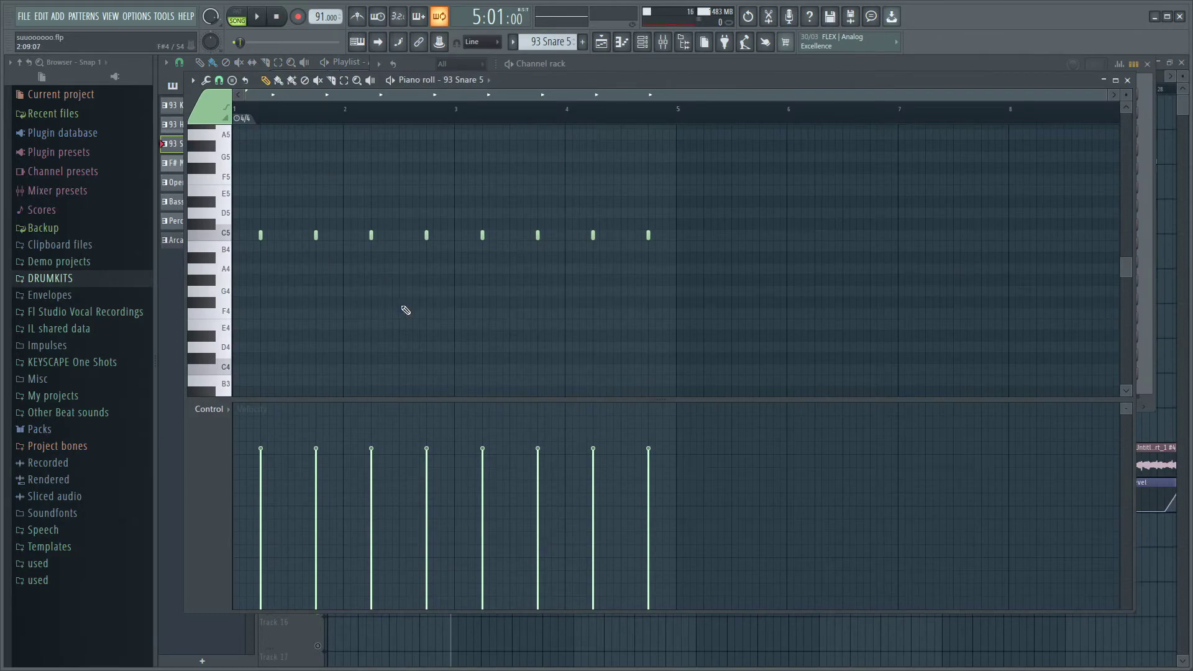
{"action": "scroll", "coordinate": [424, 311], "scroll_direction": "up", "scroll_amount": 1}
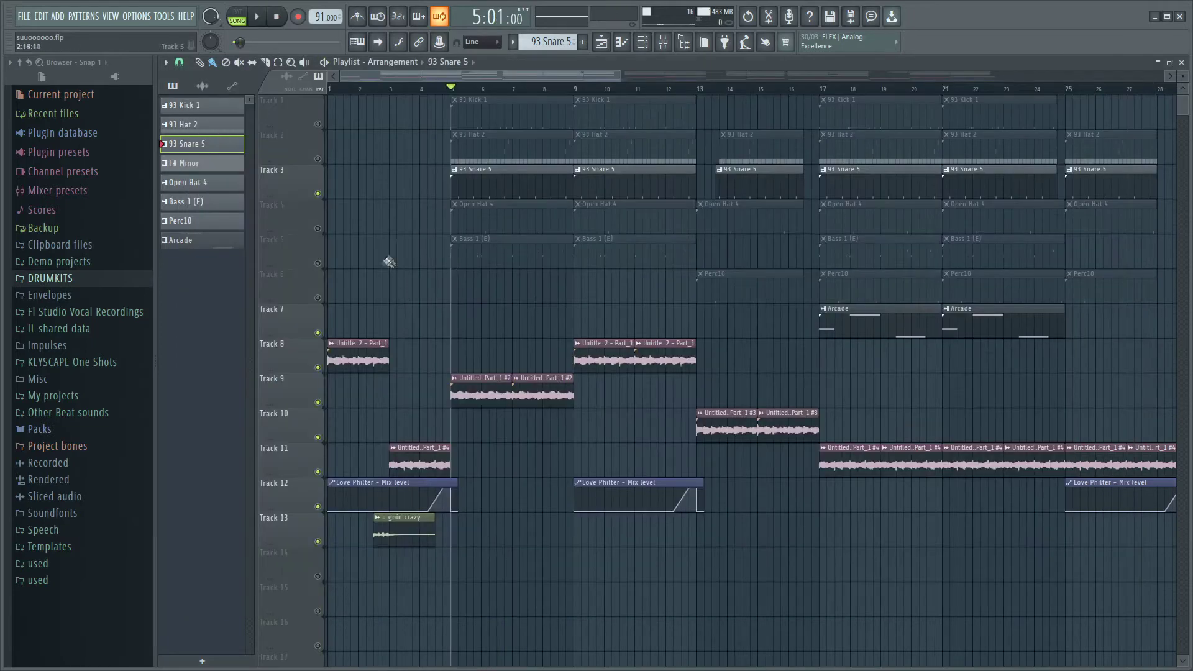
Enable Track 1 with the 93 Kick 1 clips and play the arrangement from bar 5
{"action": "scroll", "coordinate": [388, 263], "scroll_direction": "up", "scroll_amount": 2}
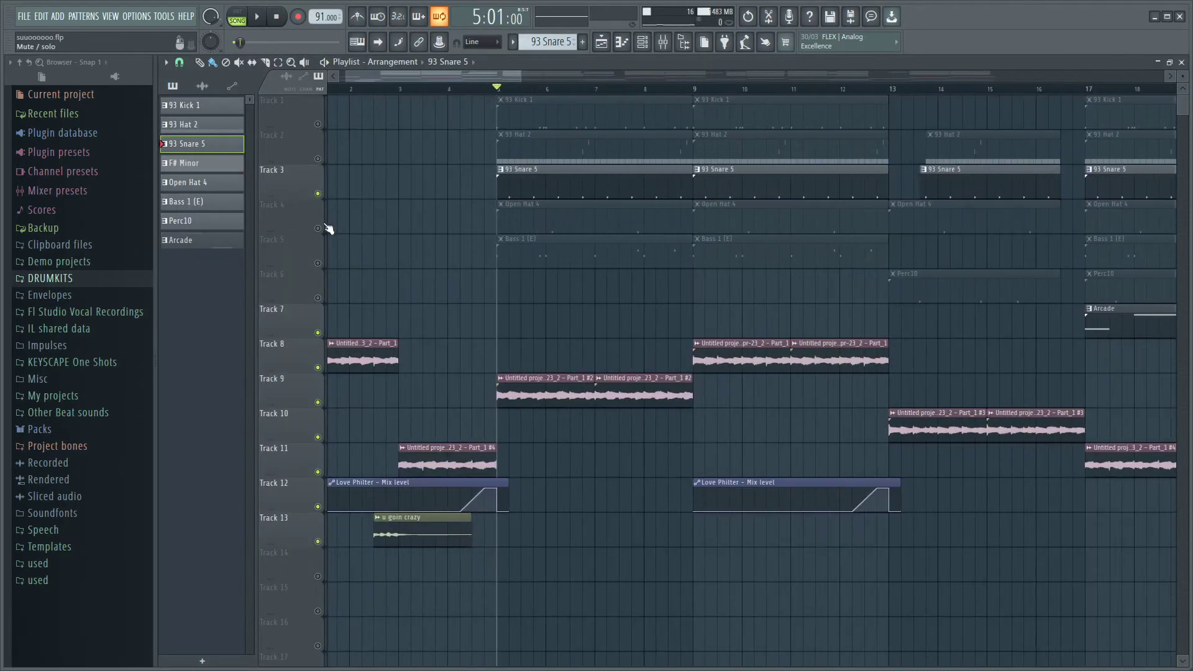
{"action": "left_click", "coordinate": [317, 124]}
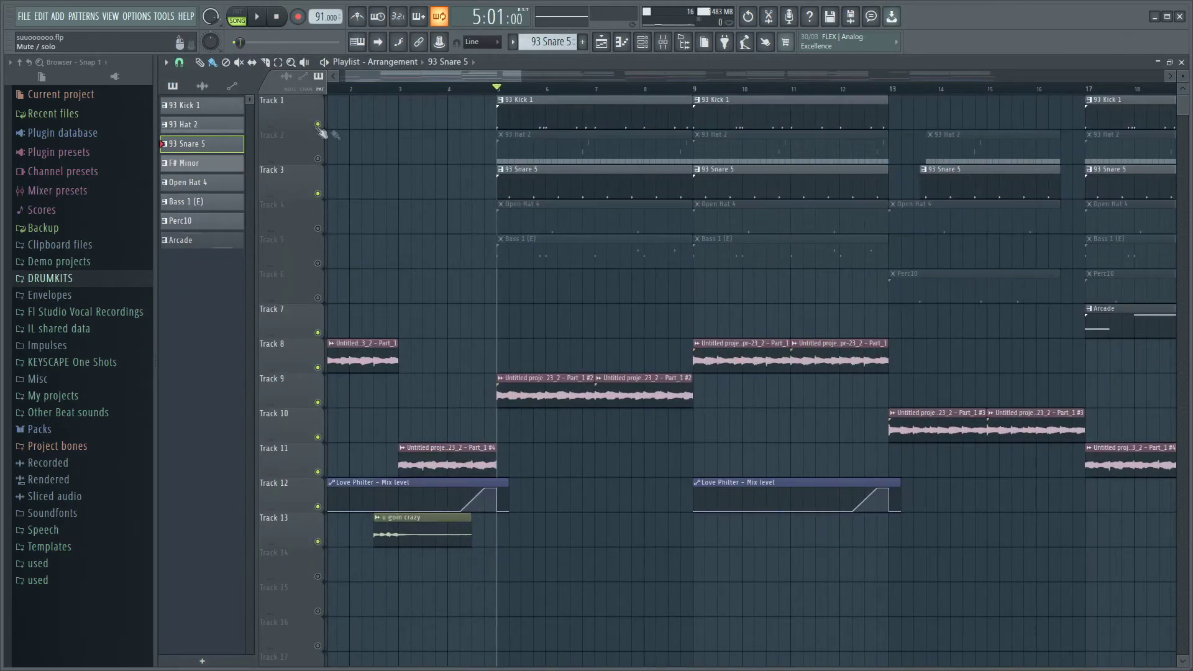
{"action": "key", "text": "space"}
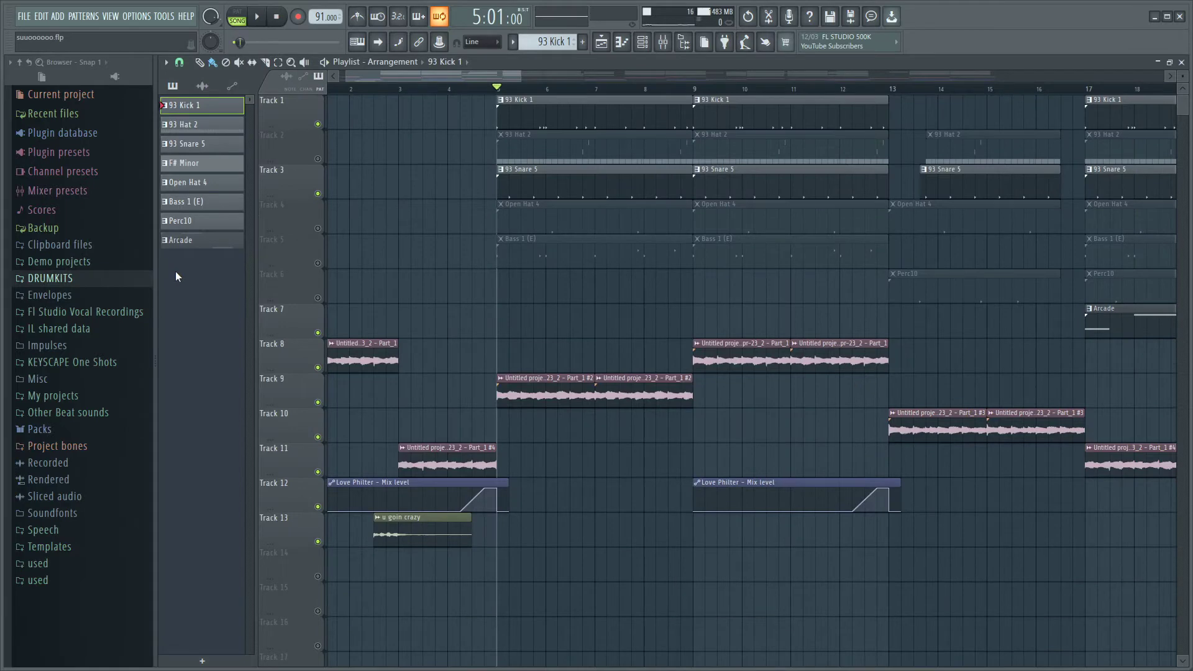
Examine the 93 Hat 2 notes in the piano roll, selecting the C5 hits at the end of bar 1
{"action": "scroll", "coordinate": [183, 329], "scroll_direction": "up", "scroll_amount": 1}
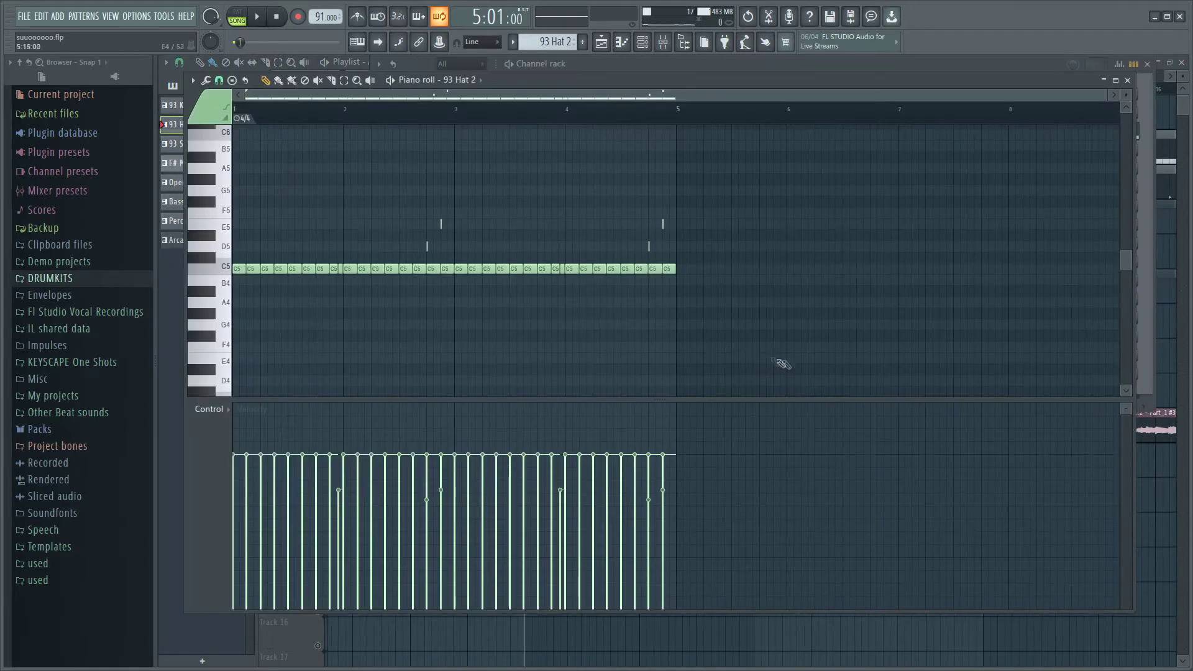
{"action": "key", "text": "ctrl+a"}
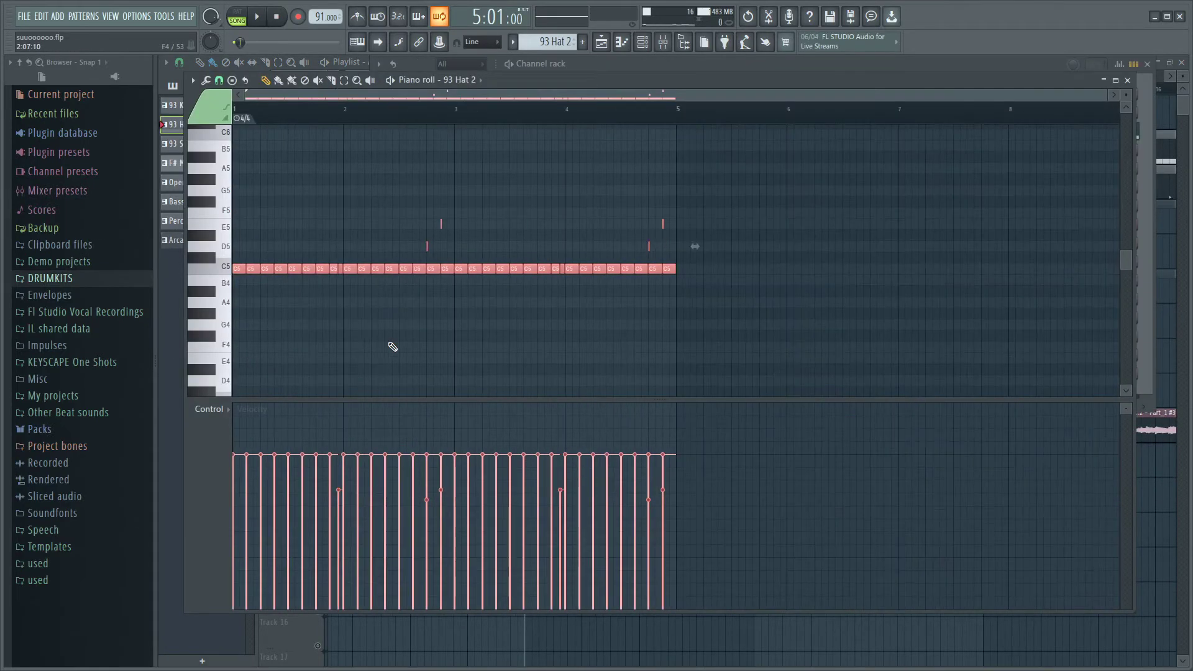
{"action": "scroll", "coordinate": [260, 353], "scroll_direction": "up", "scroll_amount": 4}
{"action": "left_click_drag", "start_coordinate": [556, 307], "coordinate": [577, 253]}
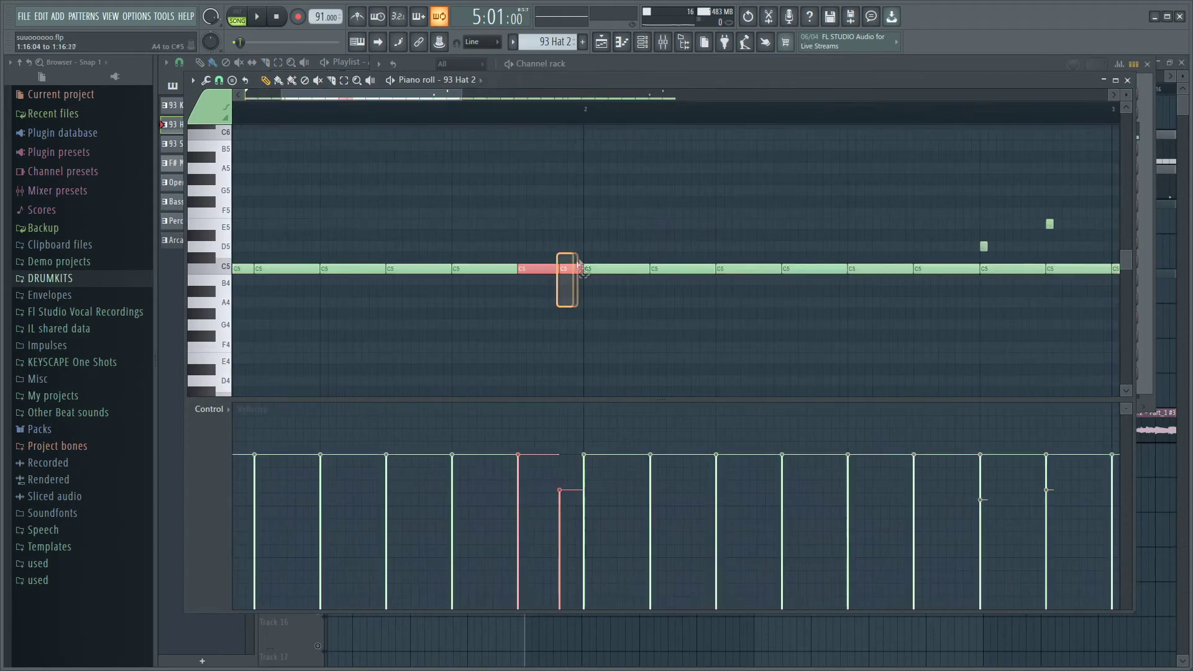
{"action": "scroll", "coordinate": [584, 261], "scroll_direction": "down", "scroll_amount": 2}
{"action": "scroll", "coordinate": [559, 224], "scroll_direction": "down", "scroll_amount": 2}
Play the 93 Hat 2 pattern from song bar 5 and return to the playlist
{"action": "key", "text": "space"}
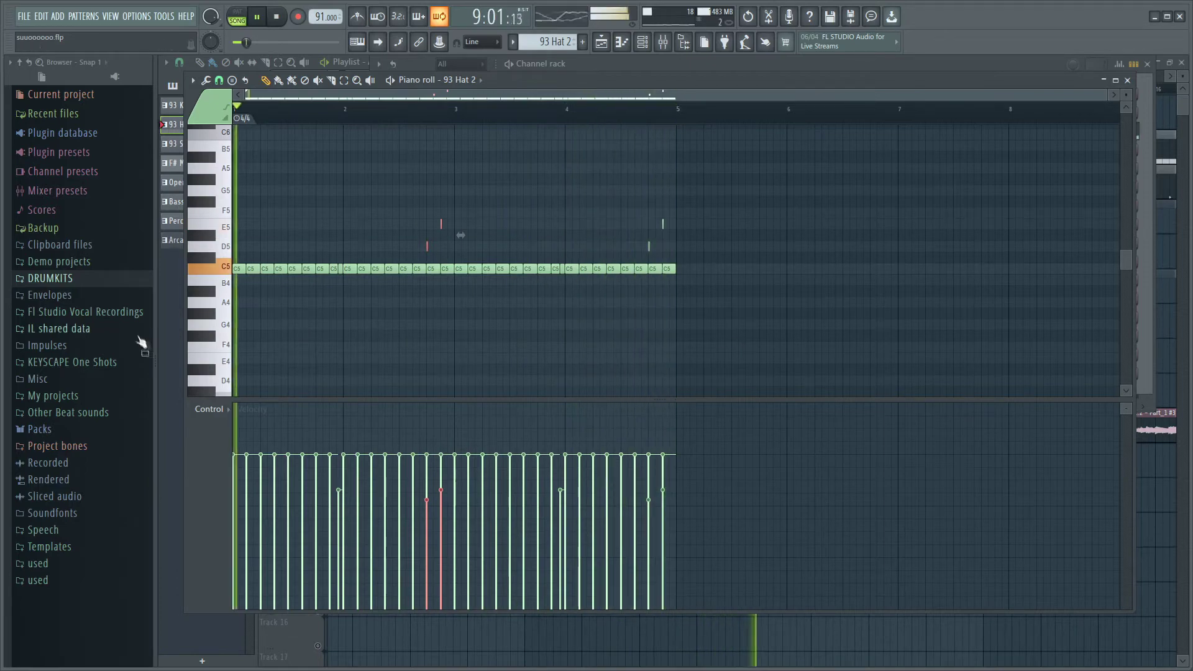
{"action": "key", "text": "space"}
{"action": "left_click", "coordinate": [171, 340]}
Enable Track 5 and play its Bass 1 (E) pattern in the piano roll from song bar 5
{"action": "scroll", "coordinate": [341, 314], "scroll_direction": "down", "scroll_amount": 4}
{"action": "scroll", "coordinate": [339, 311], "scroll_direction": "up", "scroll_amount": 3}
{"action": "left_click", "coordinate": [318, 263]}
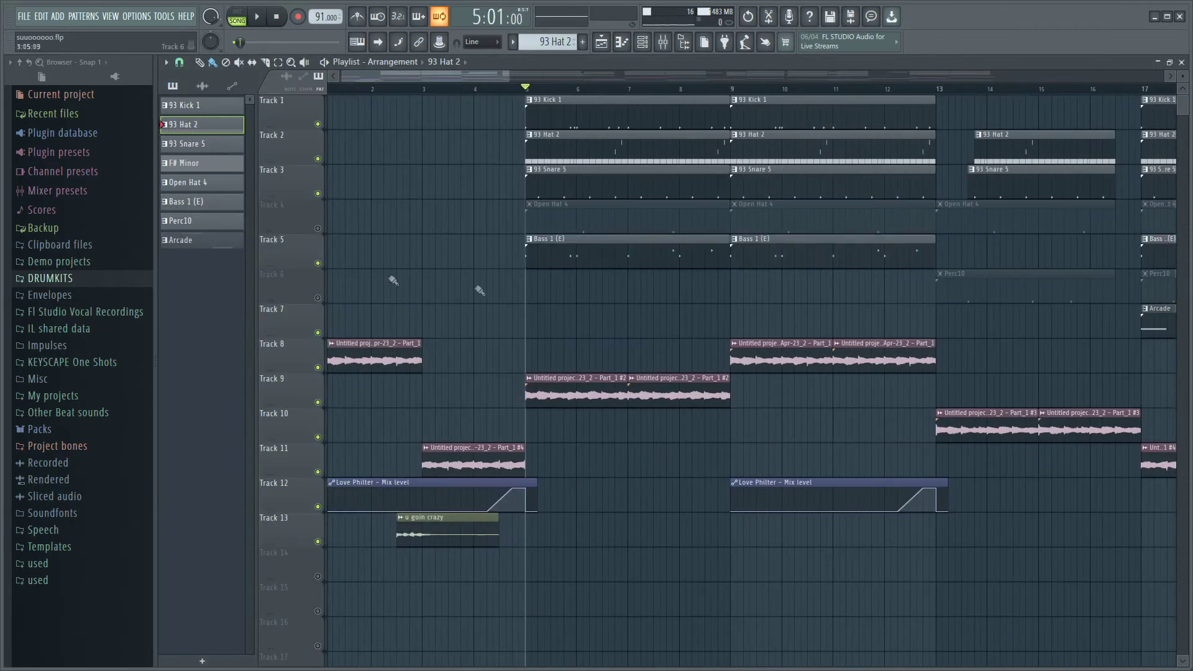
{"action": "double_click", "coordinate": [602, 263]}
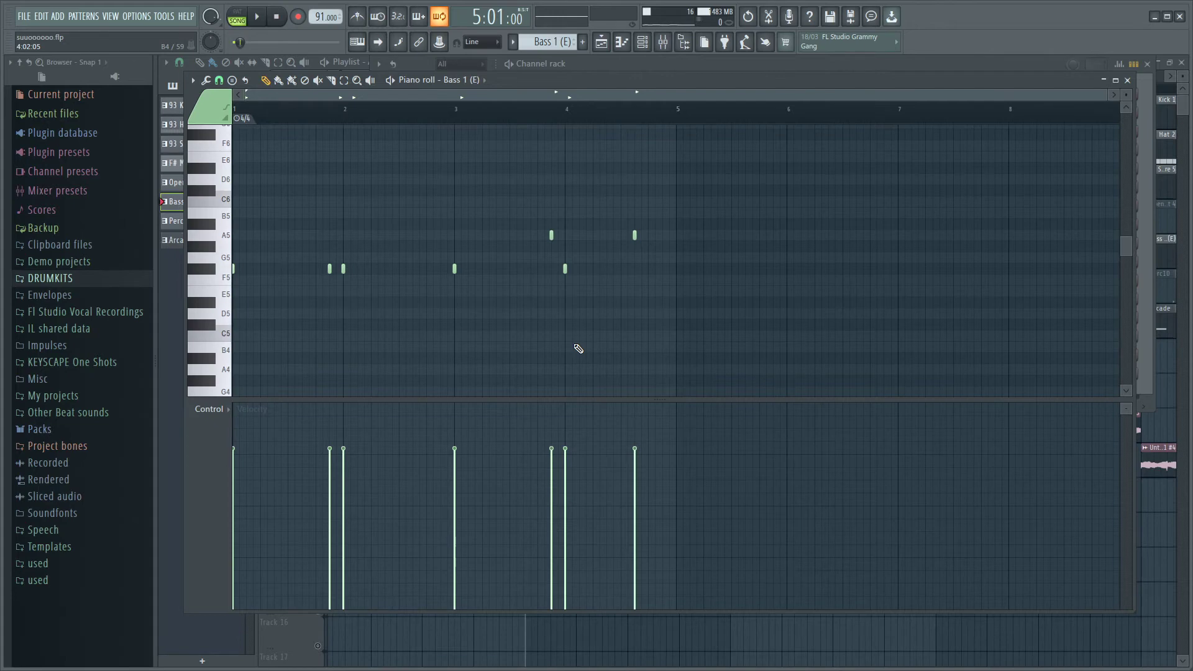
{"action": "key", "text": "space"}
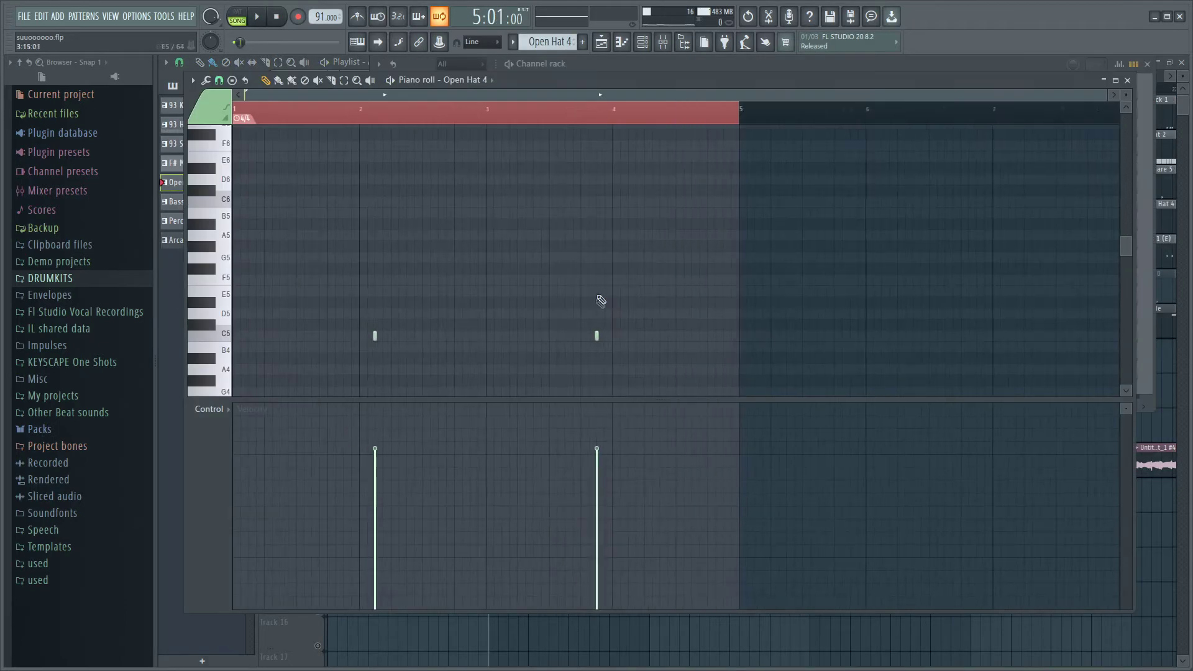
Examine the Open Hat 4 notes and the Fruity Reeverb 2 settings on Insert 6
{"action": "scroll", "coordinate": [601, 301], "scroll_direction": "down", "scroll_amount": 2}
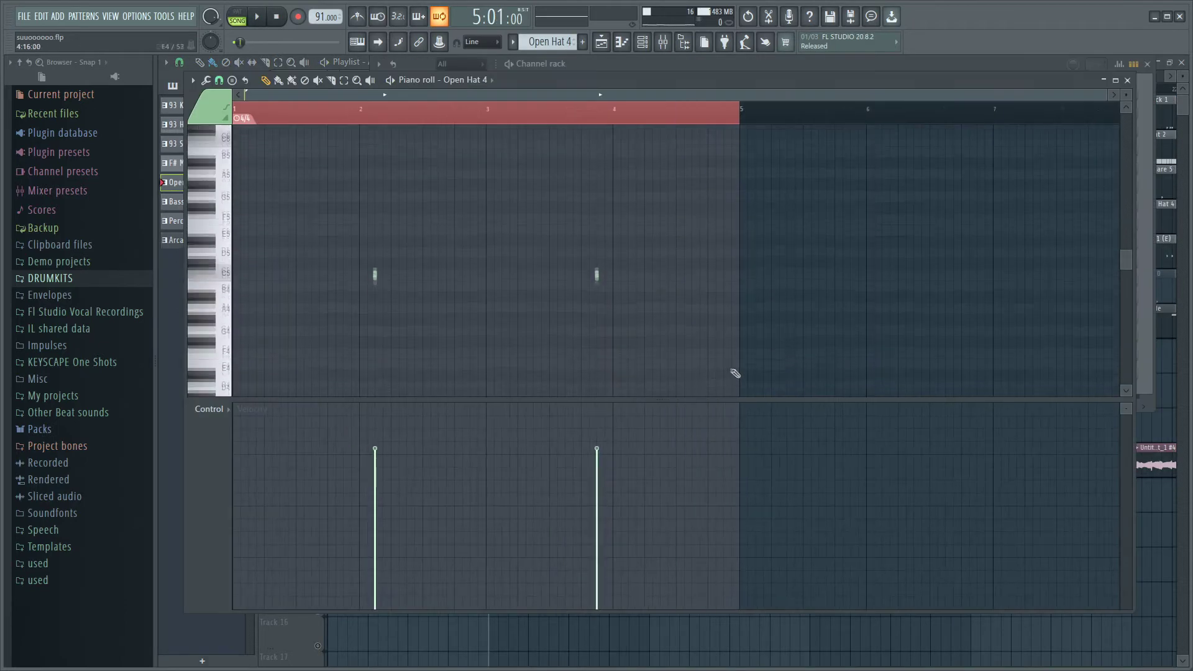
{"action": "left_click", "coordinate": [663, 42]}
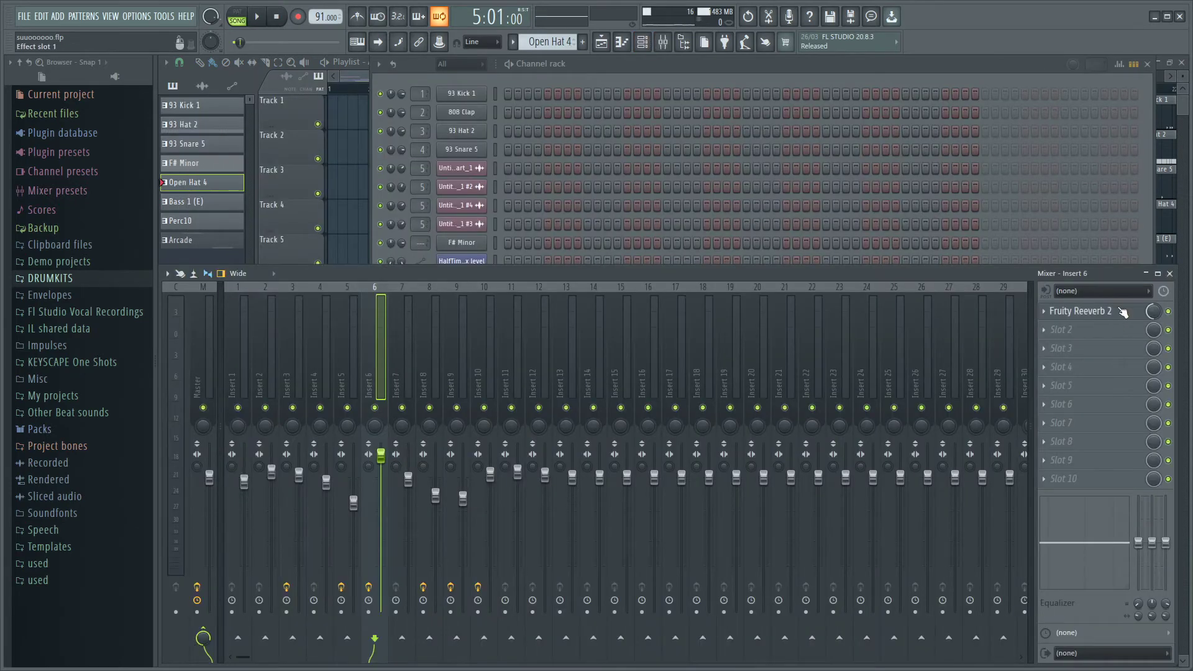
{"action": "left_click", "coordinate": [1122, 312]}
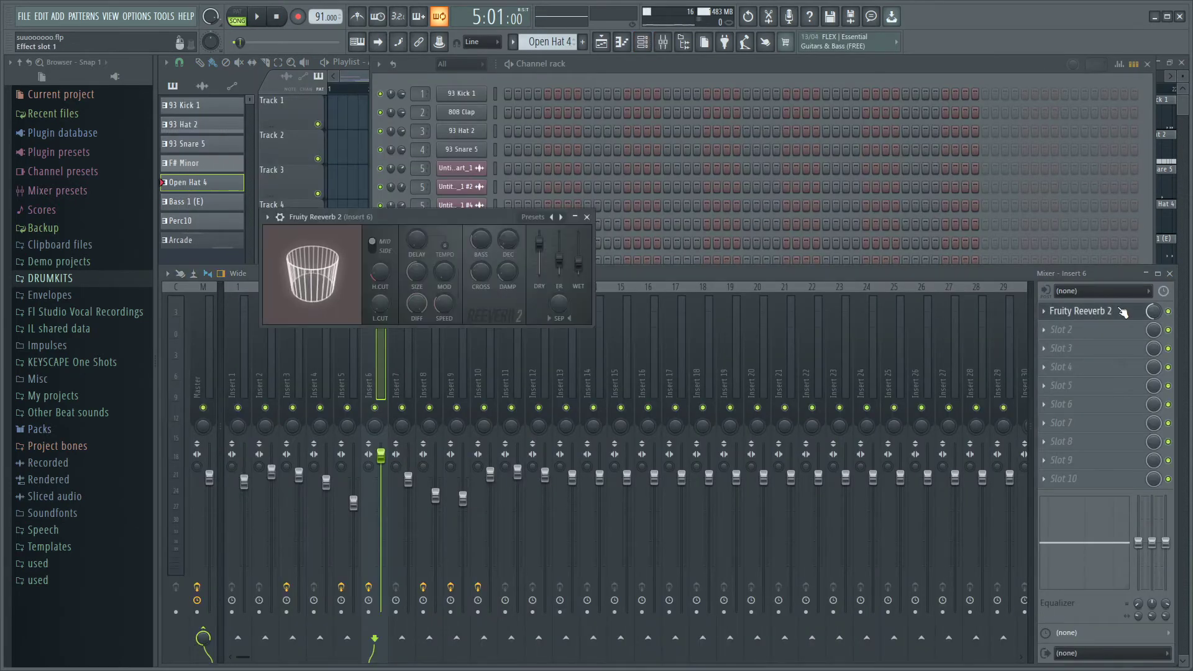
{"action": "left_click", "coordinate": [629, 47]}
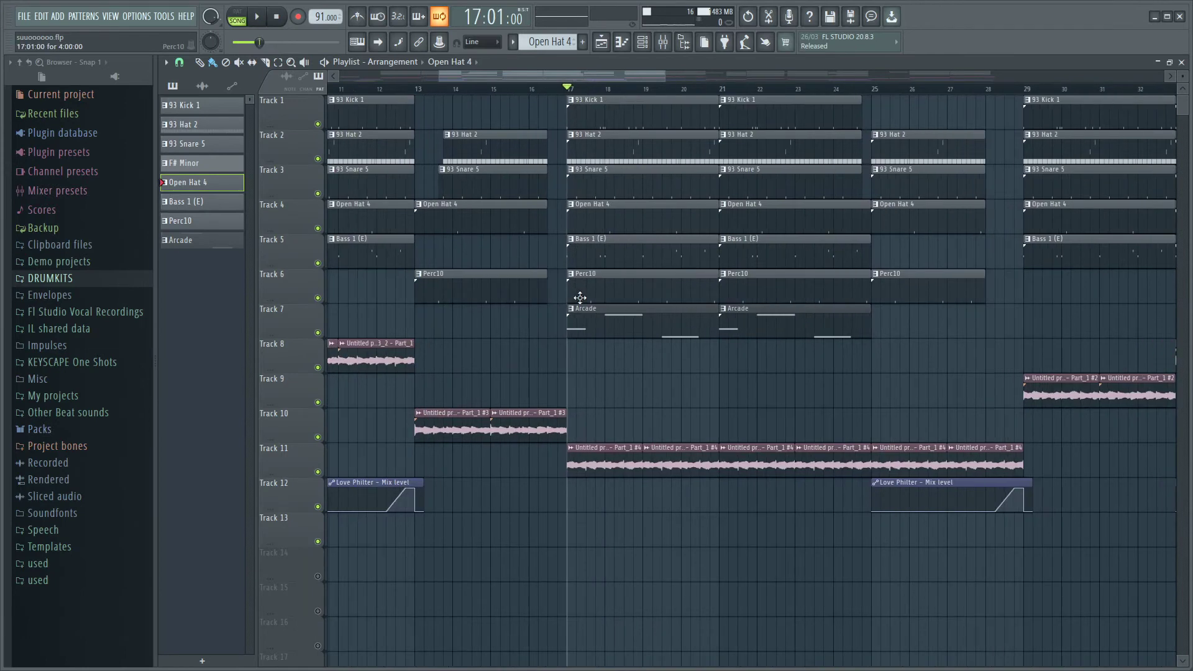
Open the Perc10 pattern from Track 6 for review, returning to the full playlist arrangement
{"action": "double_click", "coordinate": [579, 289]}
{"action": "left_click_drag", "start_coordinate": [773, 343], "coordinate": [231, 240]}
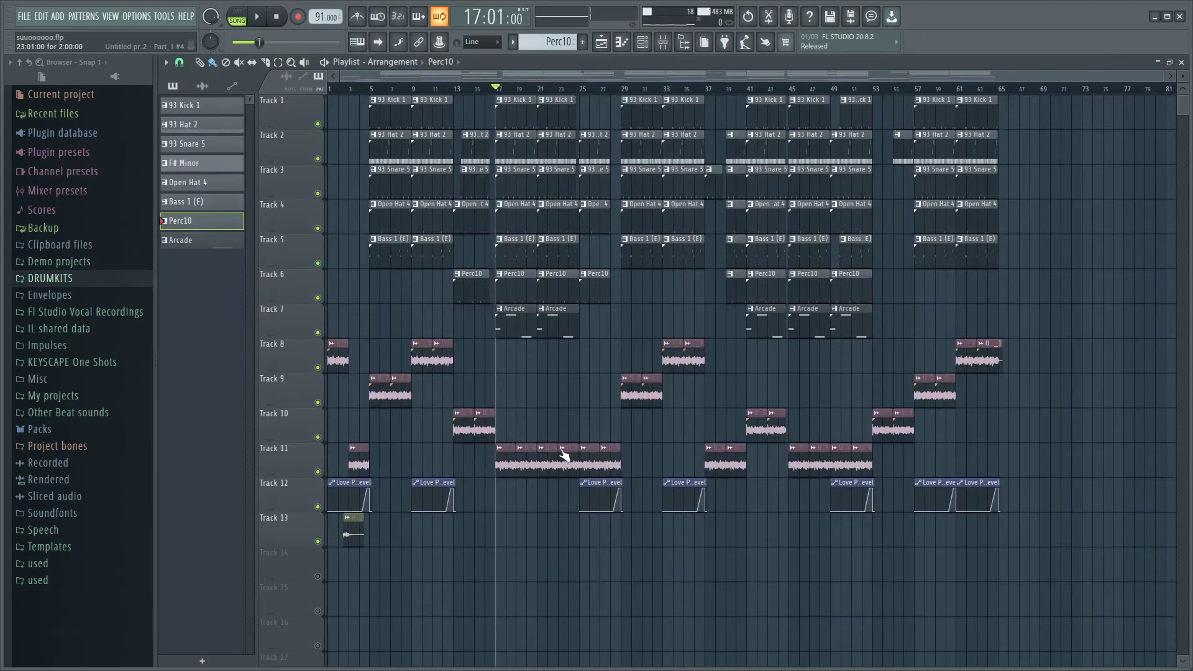
{"action": "scroll", "coordinate": [290, 536], "scroll_direction": "up", "scroll_amount": 3}
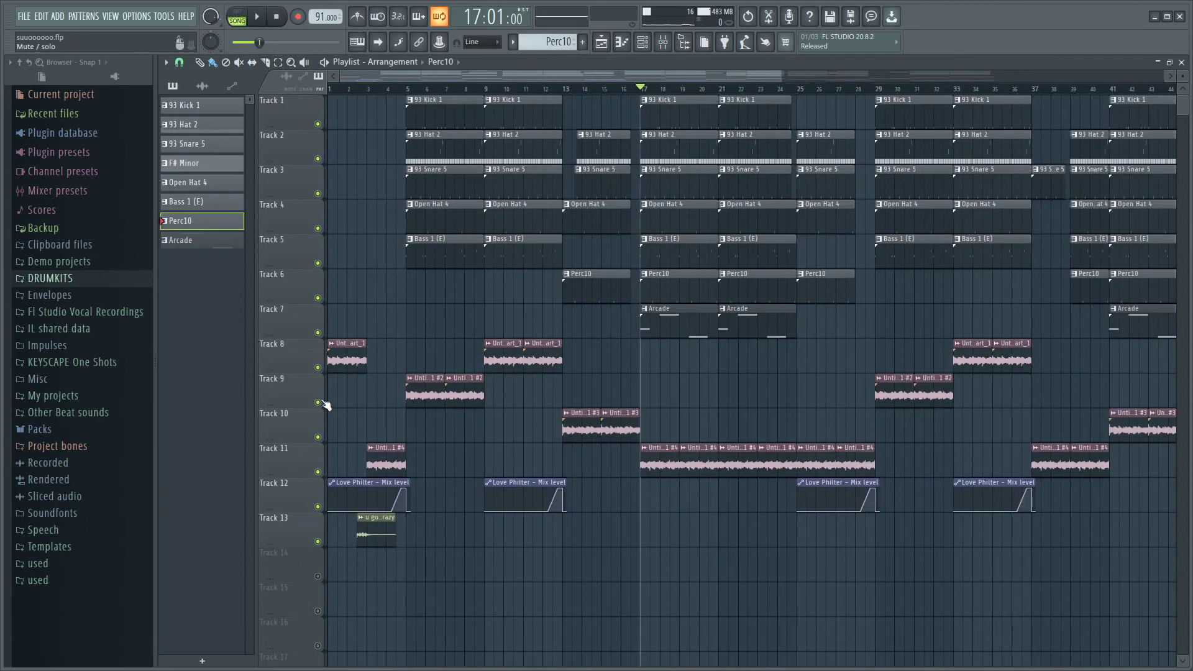
{"action": "scroll", "coordinate": [325, 405], "scroll_direction": "up", "scroll_amount": 4}
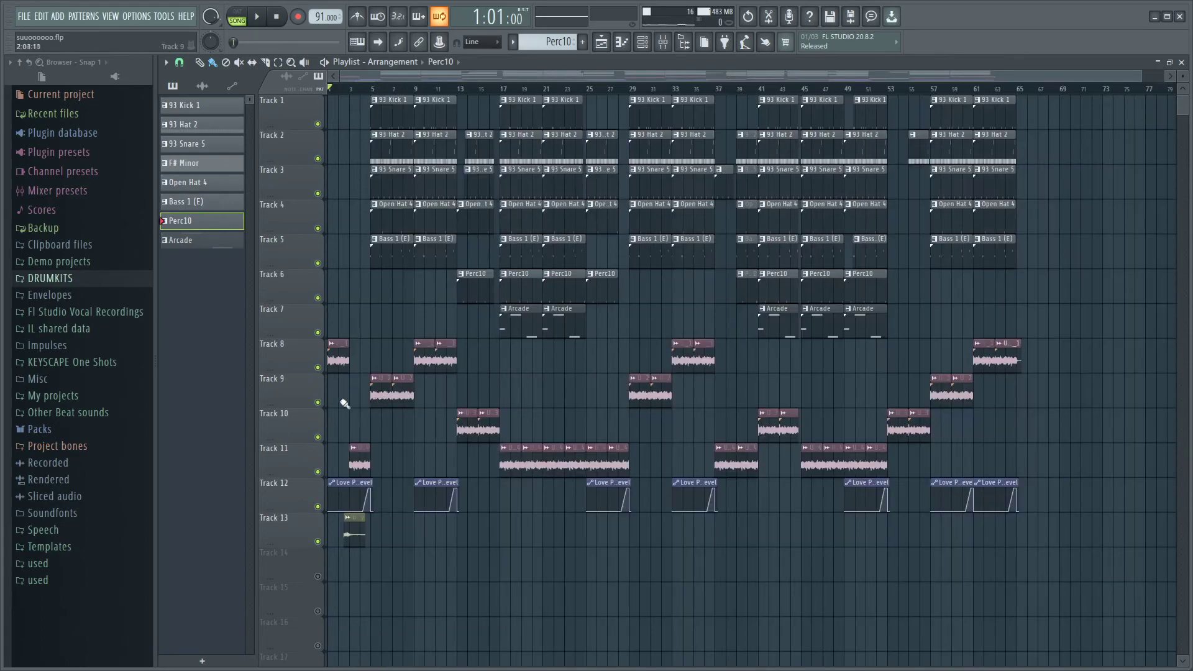
Select the first samples on Tracks 8 and 11 and mark bars 1 to 5 as the intro's time range
{"action": "scroll", "coordinate": [344, 400], "scroll_direction": "up", "scroll_amount": 3}
{"action": "left_click_drag", "start_coordinate": [342, 357], "coordinate": [417, 463]}
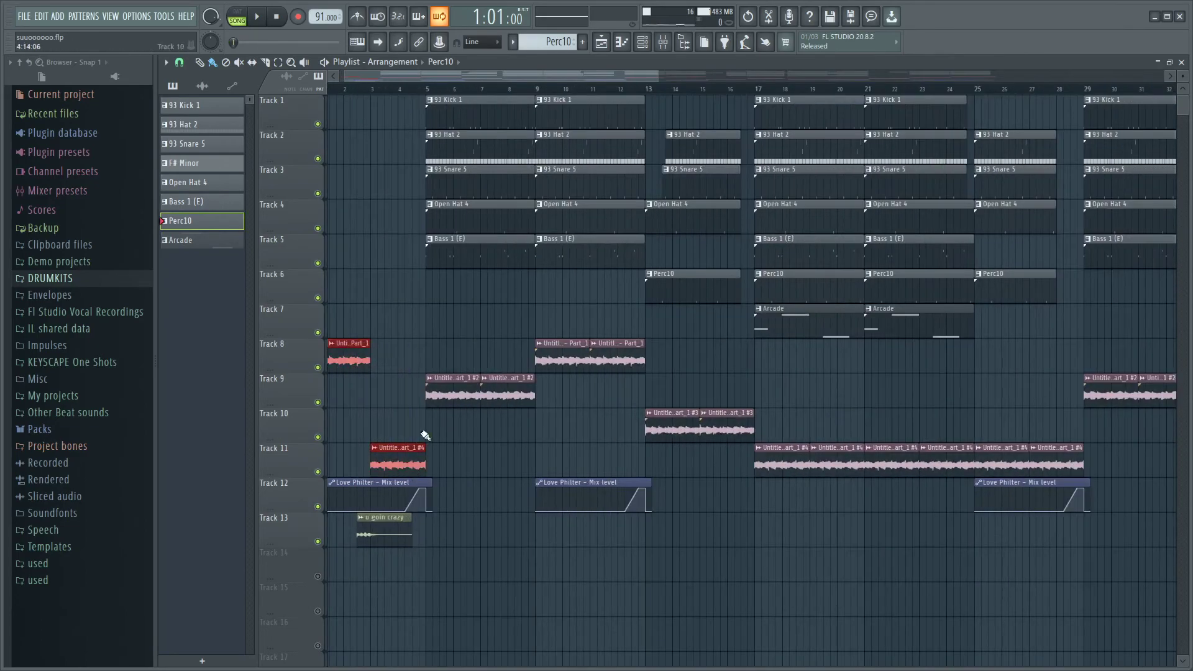
{"action": "scroll", "coordinate": [272, 429], "scroll_direction": "down", "scroll_amount": 3}
{"action": "scroll", "coordinate": [272, 429], "scroll_direction": "up", "scroll_amount": 3}
{"action": "left_click_drag", "start_coordinate": [456, 92], "coordinate": [329, 90]}
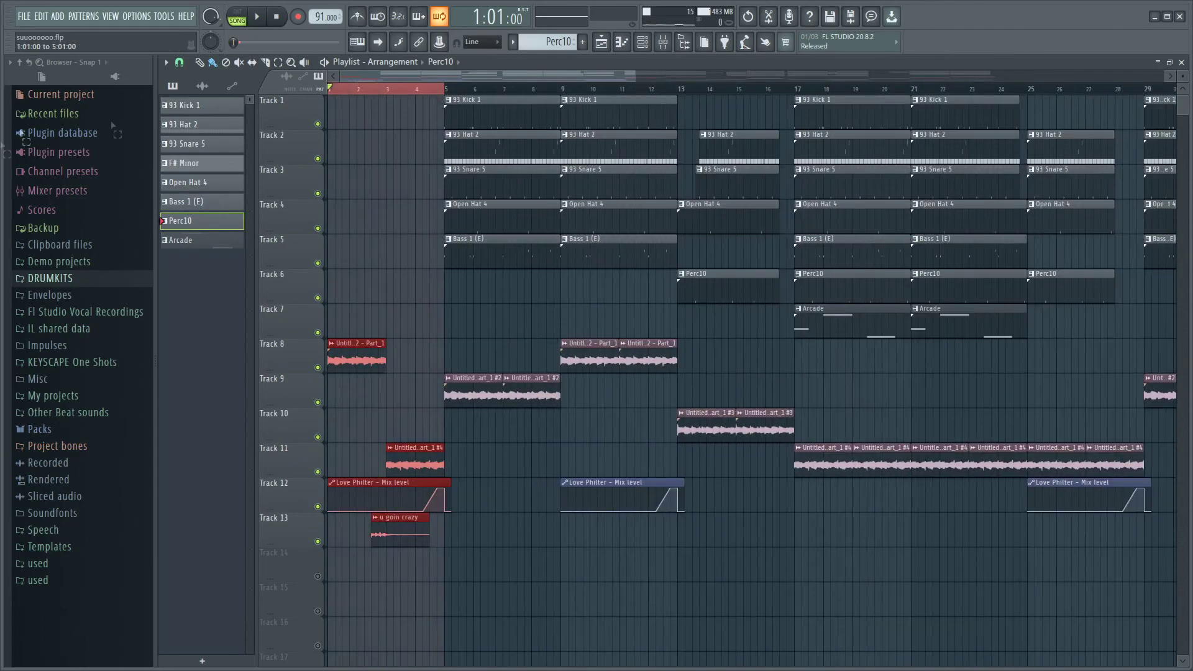
{"action": "scroll", "coordinate": [415, 415], "scroll_direction": "up", "scroll_amount": 3}
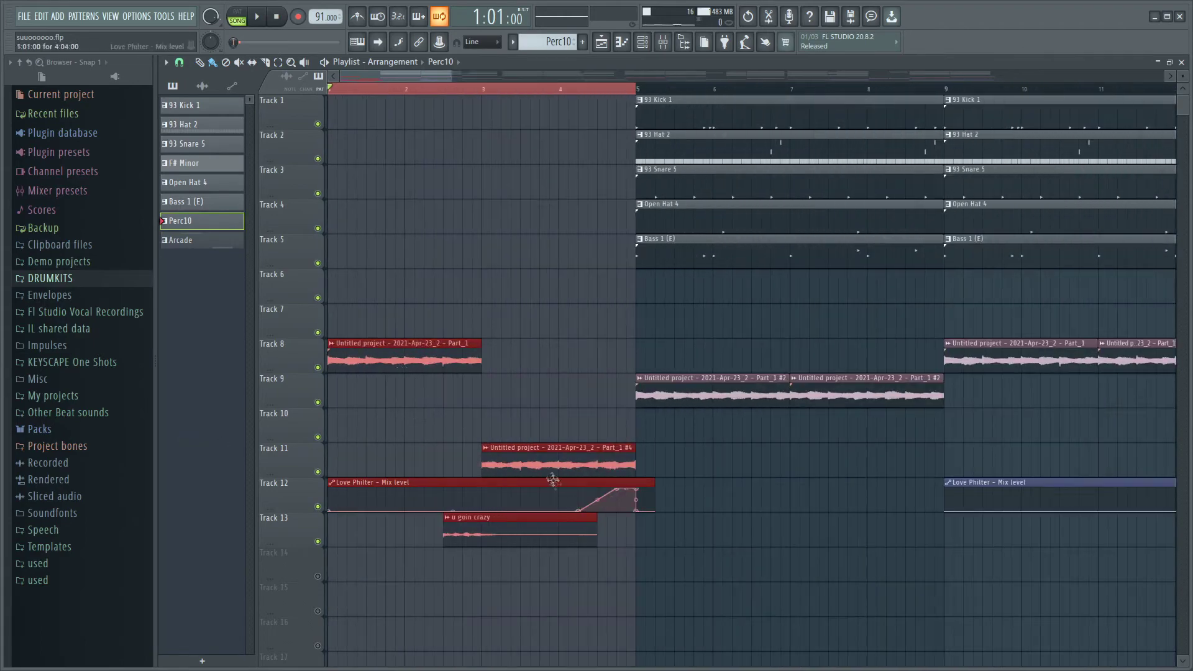
Mark bars 5 to 13 in the playlist and select the Track 9 samples that start that section
{"action": "scroll", "coordinate": [542, 465], "scroll_direction": "down", "scroll_amount": 3}
{"action": "left_click_drag", "start_coordinate": [437, 91], "coordinate": [656, 139]}
{"action": "scroll", "coordinate": [472, 400], "scroll_direction": "up", "scroll_amount": 2}
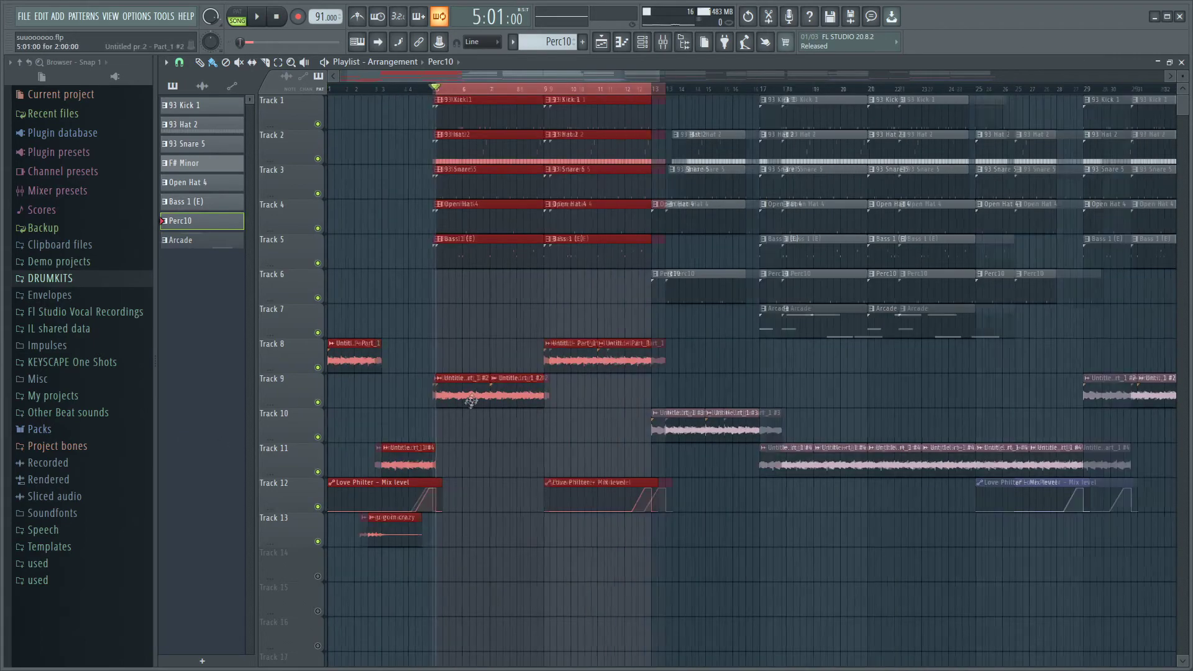
{"action": "left_click_drag", "start_coordinate": [469, 398], "coordinate": [545, 397]}
{"action": "scroll", "coordinate": [575, 346], "scroll_direction": "down", "scroll_amount": 3}
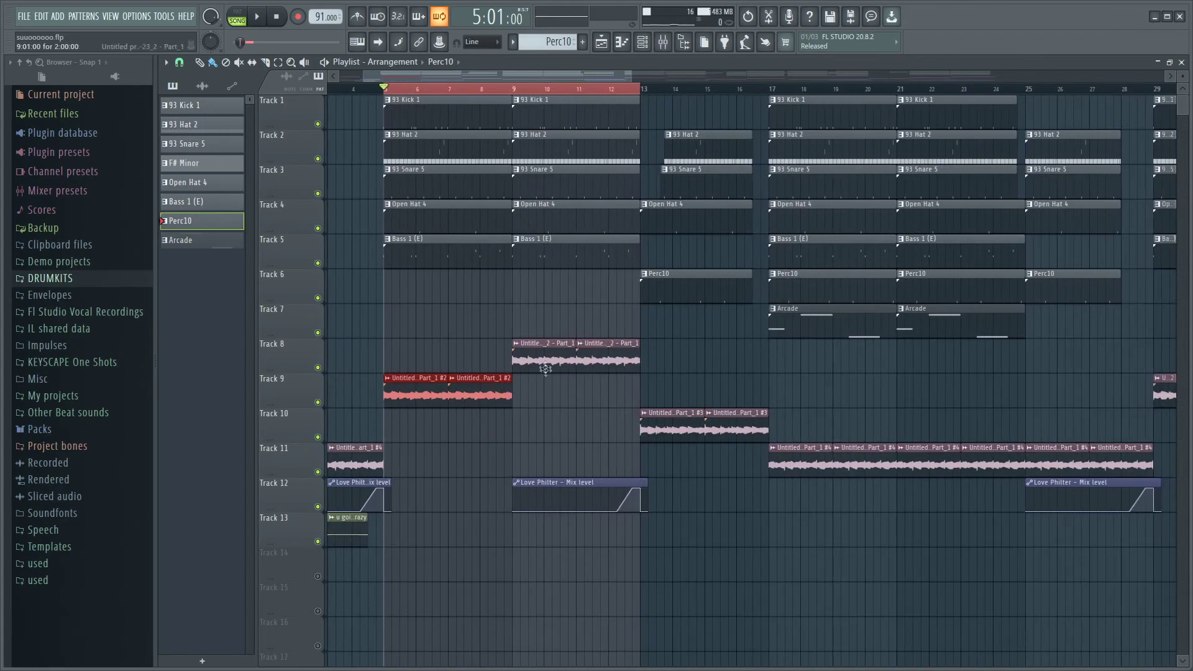
Select the Track 8 samples at bars 9 to 13 and examine the Love Philter mix level automation below them
{"action": "scroll", "coordinate": [602, 391], "scroll_direction": "down", "scroll_amount": 3}
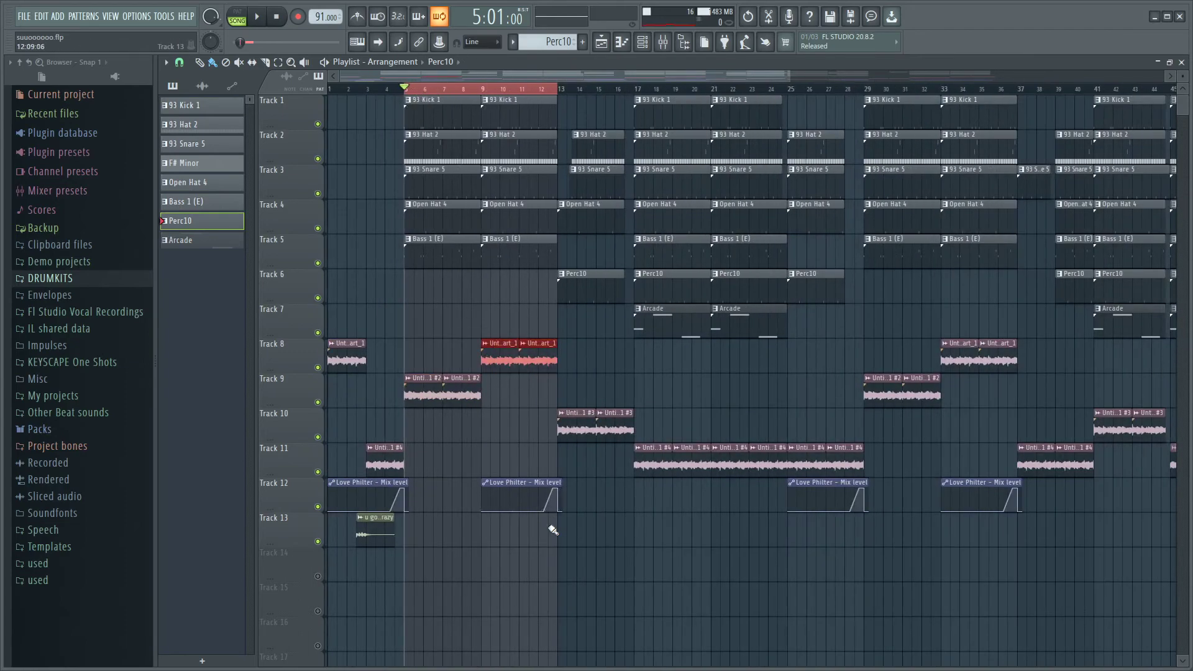
{"action": "scroll", "coordinate": [553, 530], "scroll_direction": "up", "scroll_amount": 5}
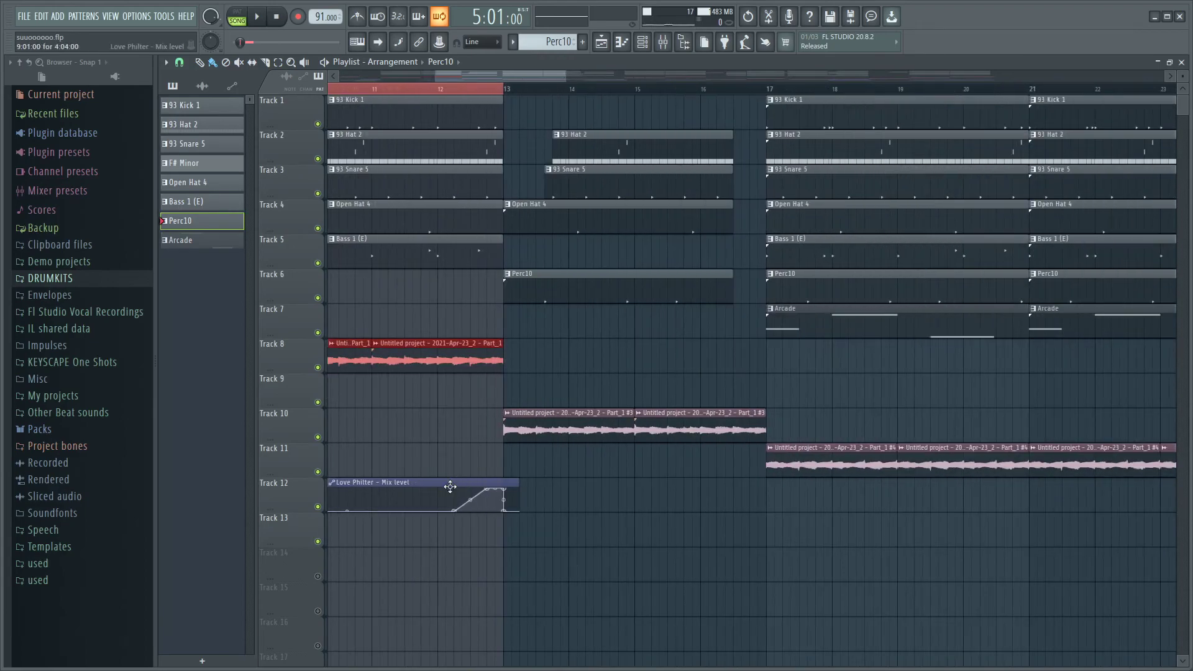
{"action": "scroll", "coordinate": [450, 487], "scroll_direction": "down", "scroll_amount": 3}
{"action": "scroll", "coordinate": [428, 512], "scroll_direction": "up", "scroll_amount": 3}
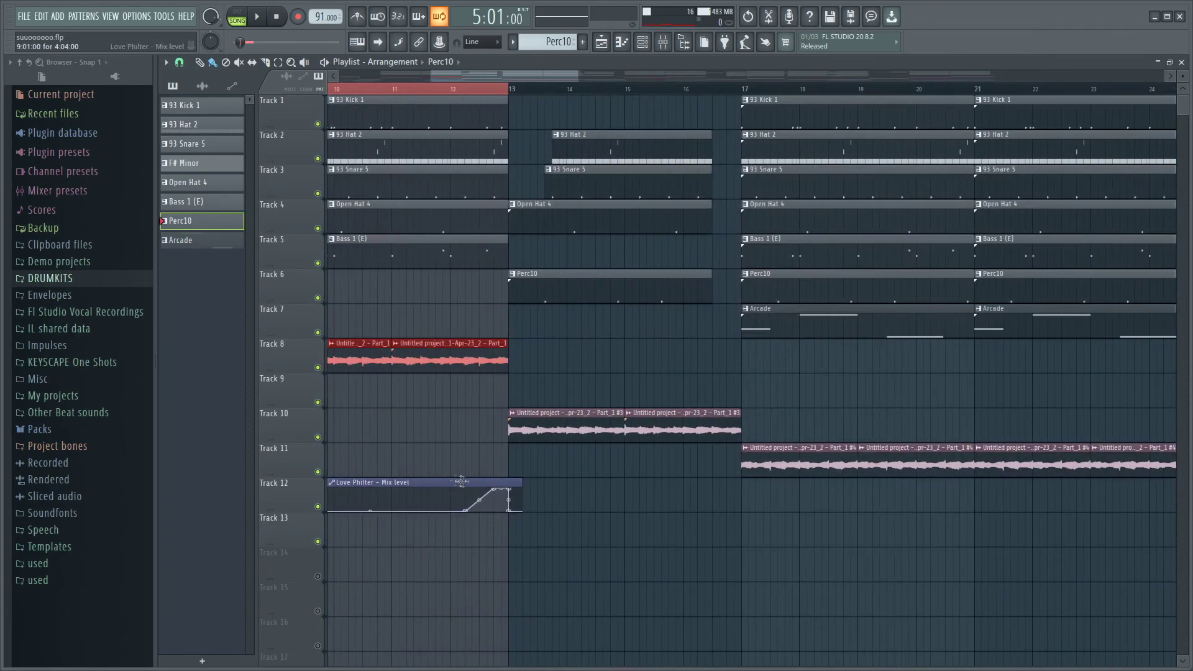
{"action": "scroll", "coordinate": [449, 479], "scroll_direction": "down", "scroll_amount": 5}
Mark bars 13 to 29 in the playlist and select the two Track 10 samples starting at bar 13
{"action": "left_click_drag", "start_coordinate": [470, 497], "coordinate": [674, 103]}
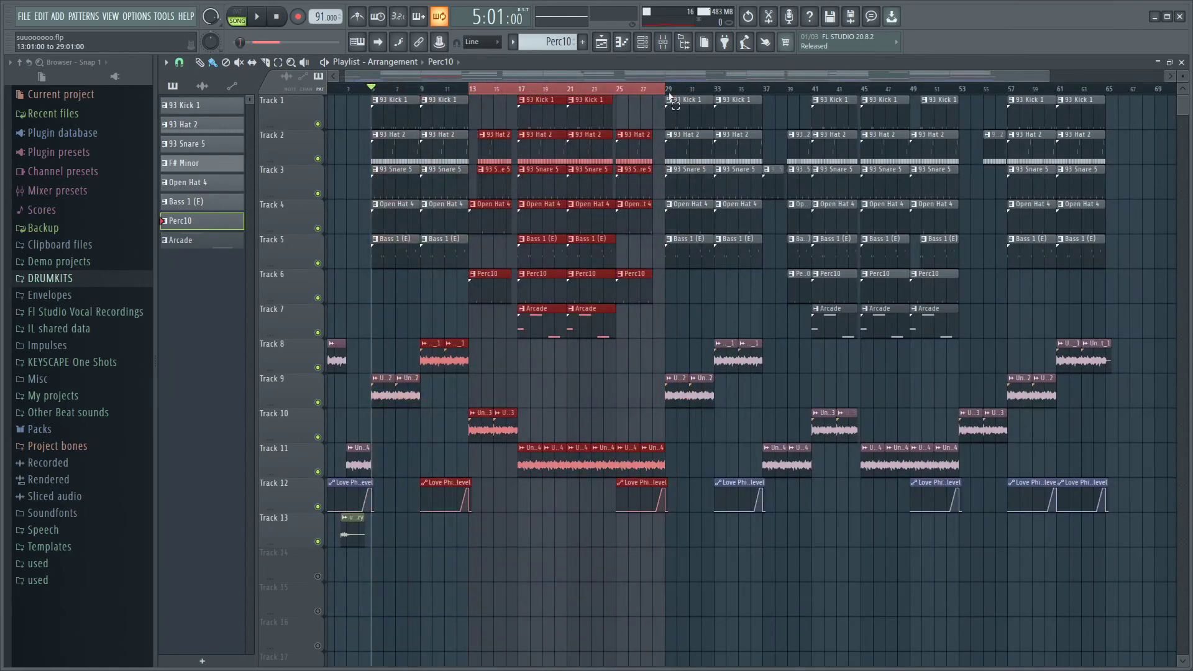
{"action": "scroll", "coordinate": [561, 292], "scroll_direction": "up", "scroll_amount": 4}
{"action": "scroll", "coordinate": [510, 351], "scroll_direction": "down", "scroll_amount": 3}
{"action": "scroll", "coordinate": [448, 349], "scroll_direction": "up", "scroll_amount": 4}
{"action": "scroll", "coordinate": [475, 425], "scroll_direction": "down", "scroll_amount": 6}
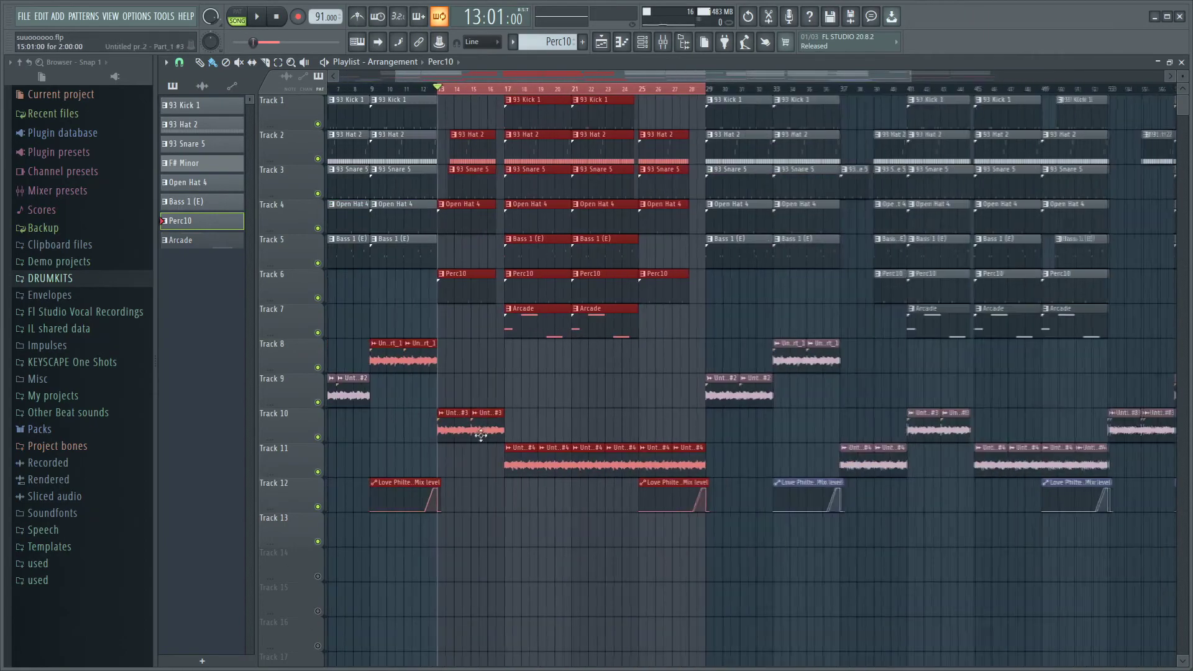
{"action": "scroll", "coordinate": [457, 451], "scroll_direction": "up", "scroll_amount": 4}
{"action": "left_click", "coordinate": [462, 439]}
{"action": "scroll", "coordinate": [526, 433], "scroll_direction": "down", "scroll_amount": 2}
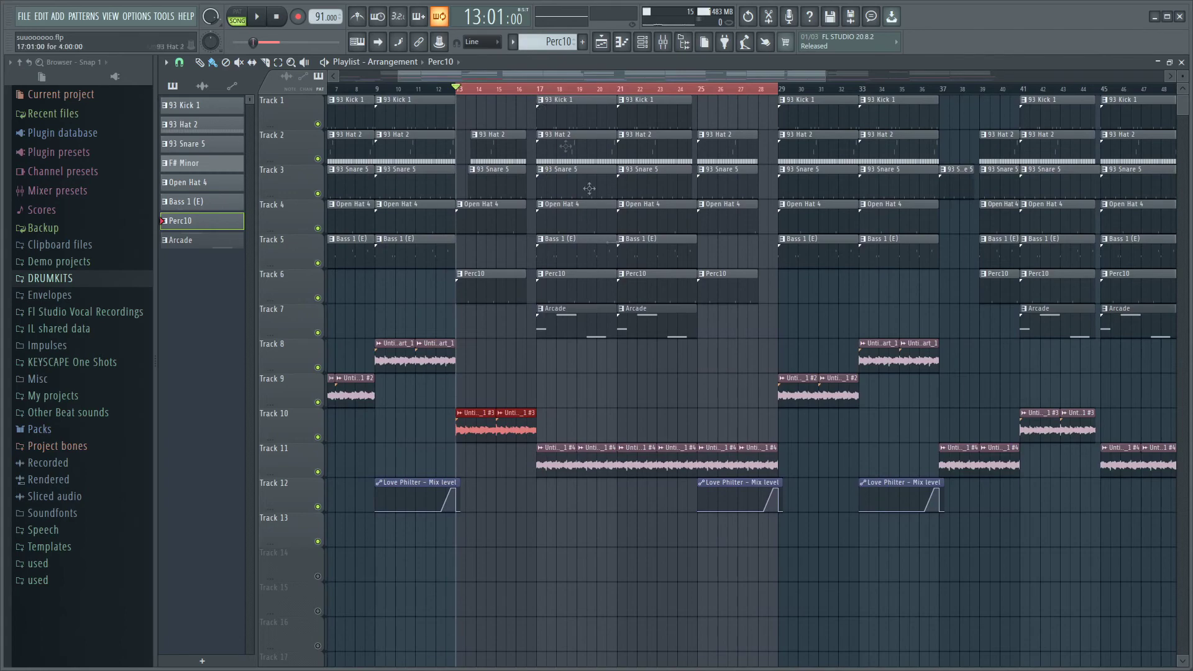
Select the Track 11 samples spanning bars 17 to 29 and examine that section's arrangement
{"action": "left_click_drag", "start_coordinate": [776, 464], "coordinate": [777, 465]}
{"action": "scroll", "coordinate": [776, 466], "scroll_direction": "up", "scroll_amount": 2}
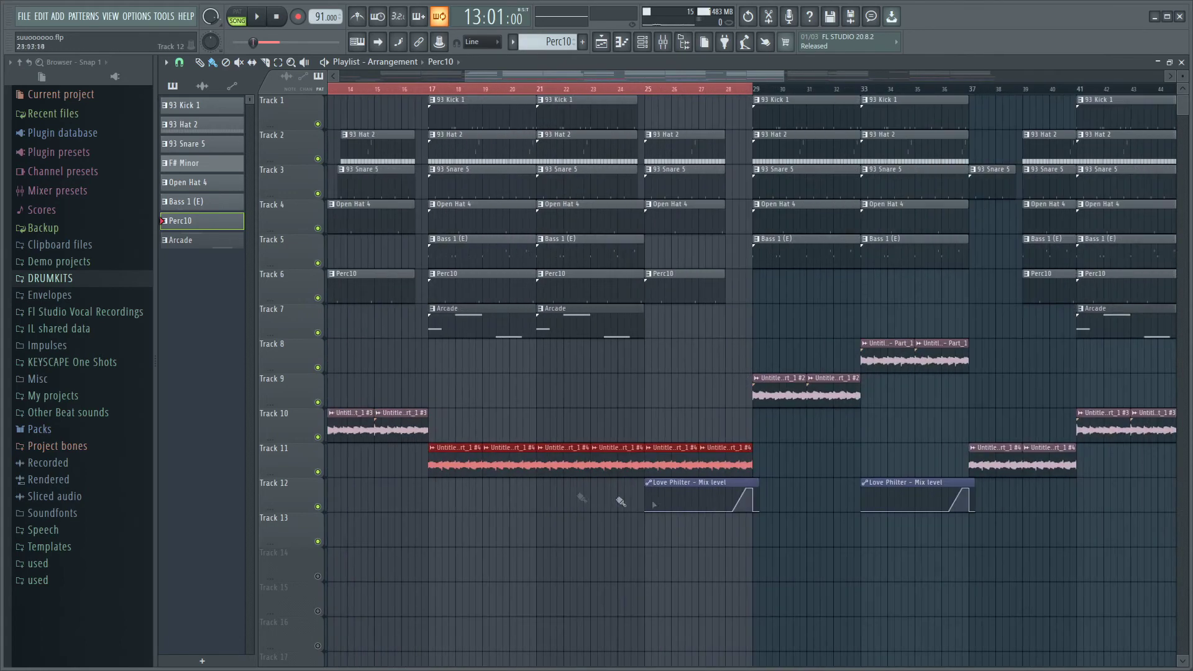
{"action": "scroll", "coordinate": [796, 528], "scroll_direction": "up", "scroll_amount": 4}
{"action": "scroll", "coordinate": [664, 501], "scroll_direction": "down", "scroll_amount": 7}
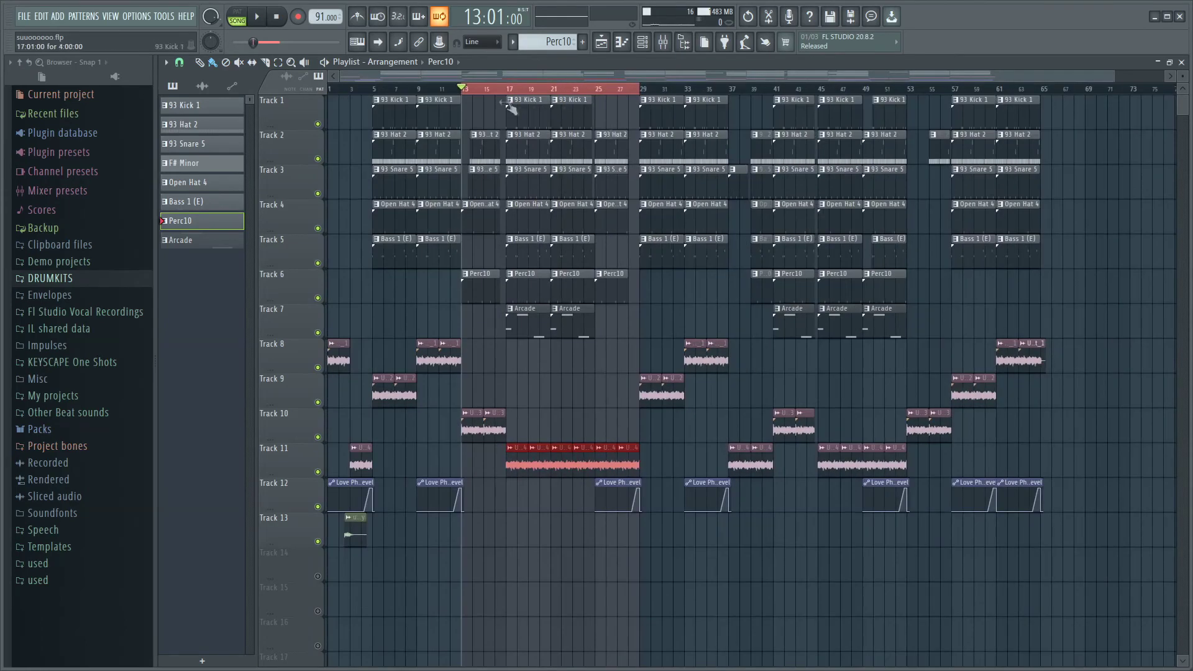
Mark bars 29 to 37 as a time range, followed by bars 37 to 53
{"action": "left_click_drag", "start_coordinate": [462, 87], "coordinate": [752, 164]}
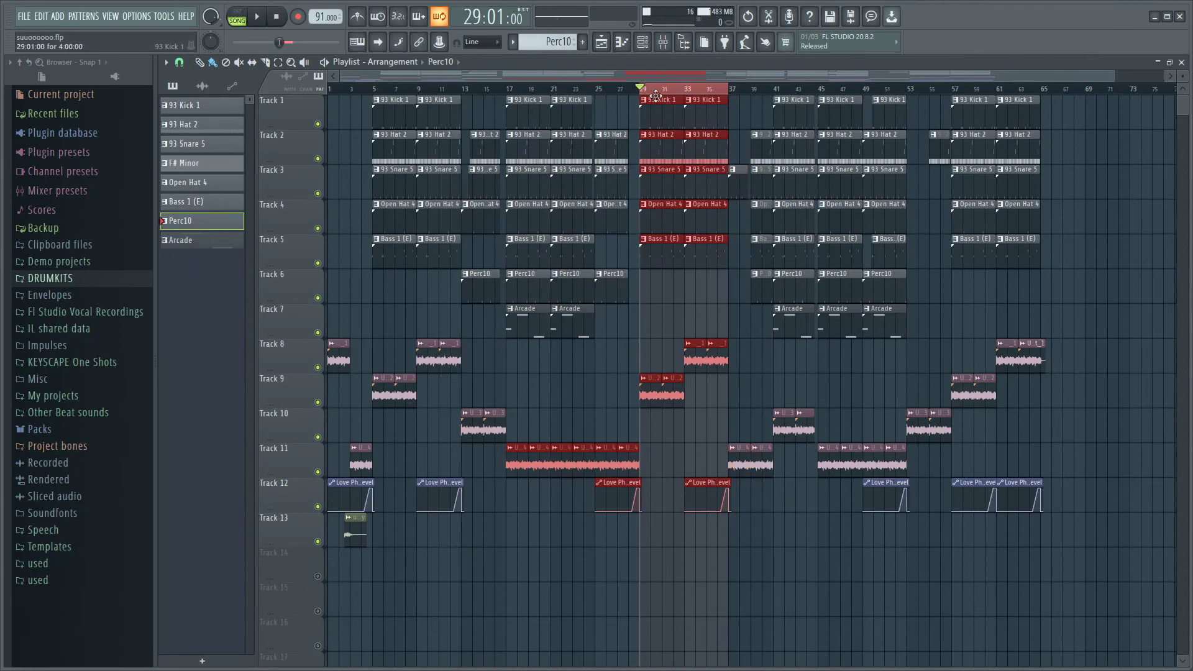
{"action": "scroll", "coordinate": [656, 95], "scroll_direction": "up", "scroll_amount": 2}
{"action": "left_click_drag", "start_coordinate": [407, 98], "coordinate": [969, 192]}
{"action": "scroll", "coordinate": [779, 497], "scroll_direction": "down", "scroll_amount": 3}
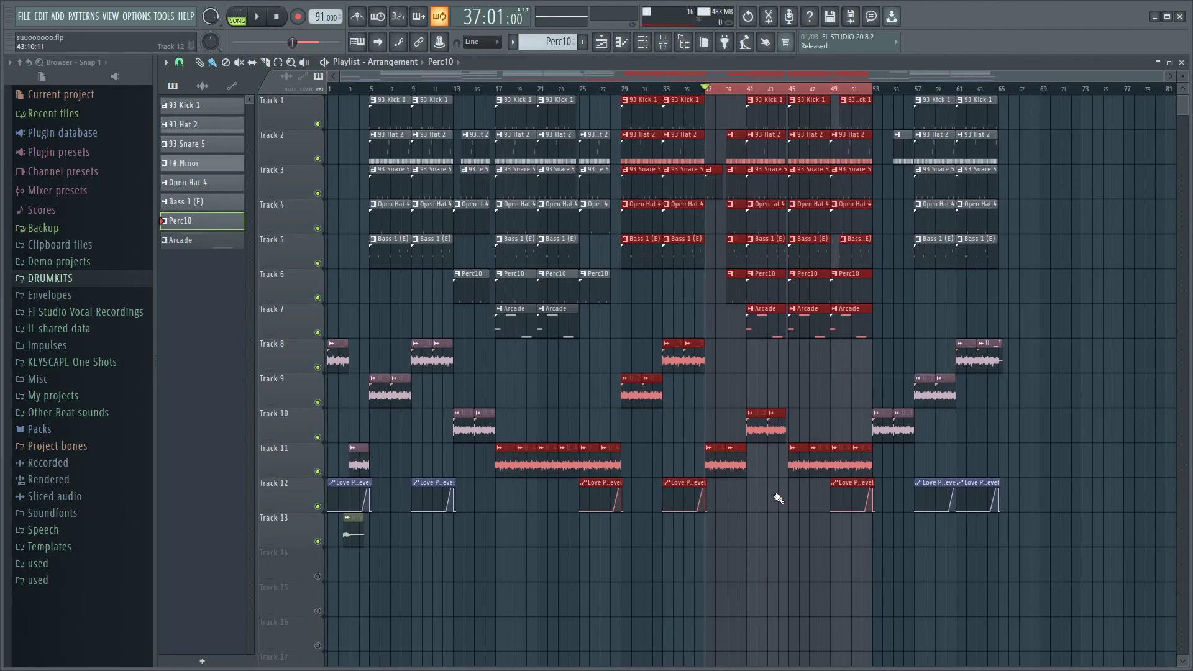
Select the Track 11 samples at bars 37 to 41, followed by the Track 10 samples starting at bar 41
{"action": "scroll", "coordinate": [772, 498], "scroll_direction": "up", "scroll_amount": 2}
{"action": "scroll", "coordinate": [726, 507], "scroll_direction": "up", "scroll_amount": 2}
{"action": "left_click", "coordinate": [617, 473]}
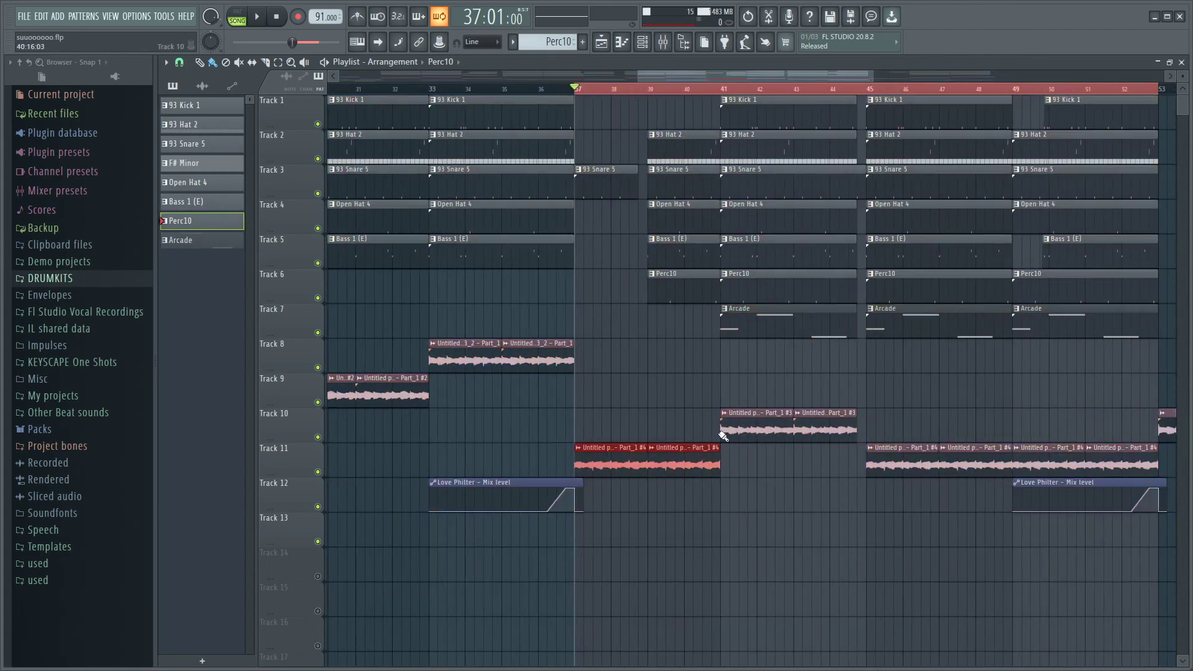
{"action": "left_click_drag", "start_coordinate": [890, 450], "coordinate": [888, 452]}
{"action": "scroll", "coordinate": [888, 452], "scroll_direction": "down", "scroll_amount": 2}
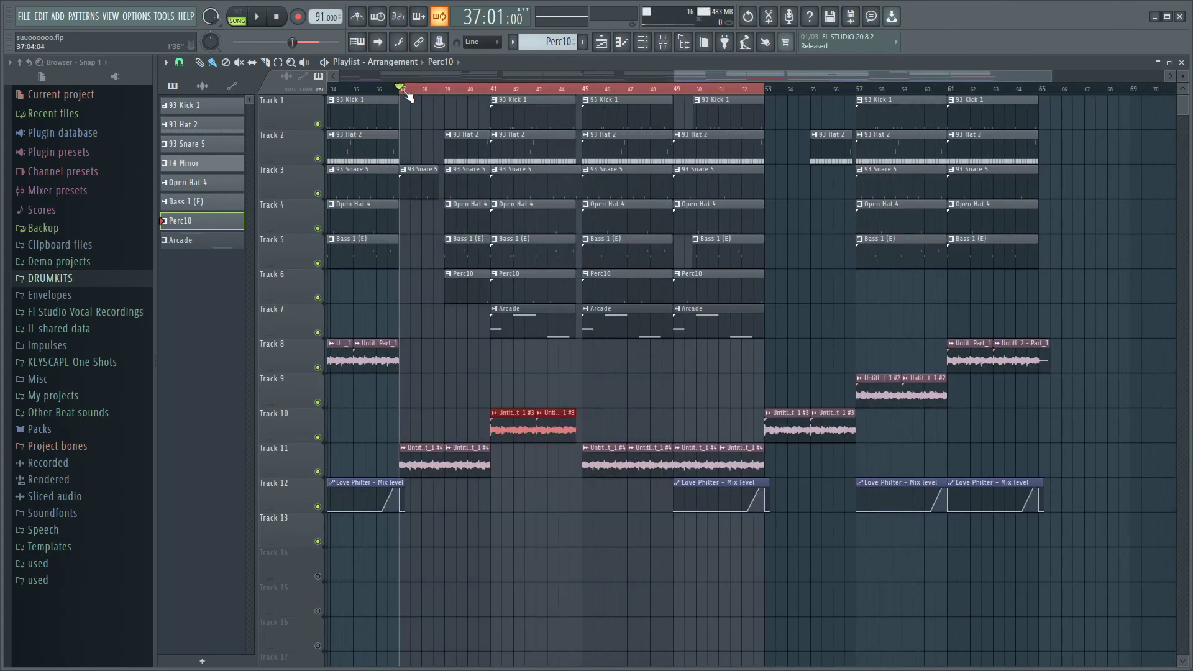
Mark bars 53 to 57 as a time range, followed by bars 57 to 65 at the song's end
{"action": "left_click_drag", "start_coordinate": [769, 93], "coordinate": [859, 189]}
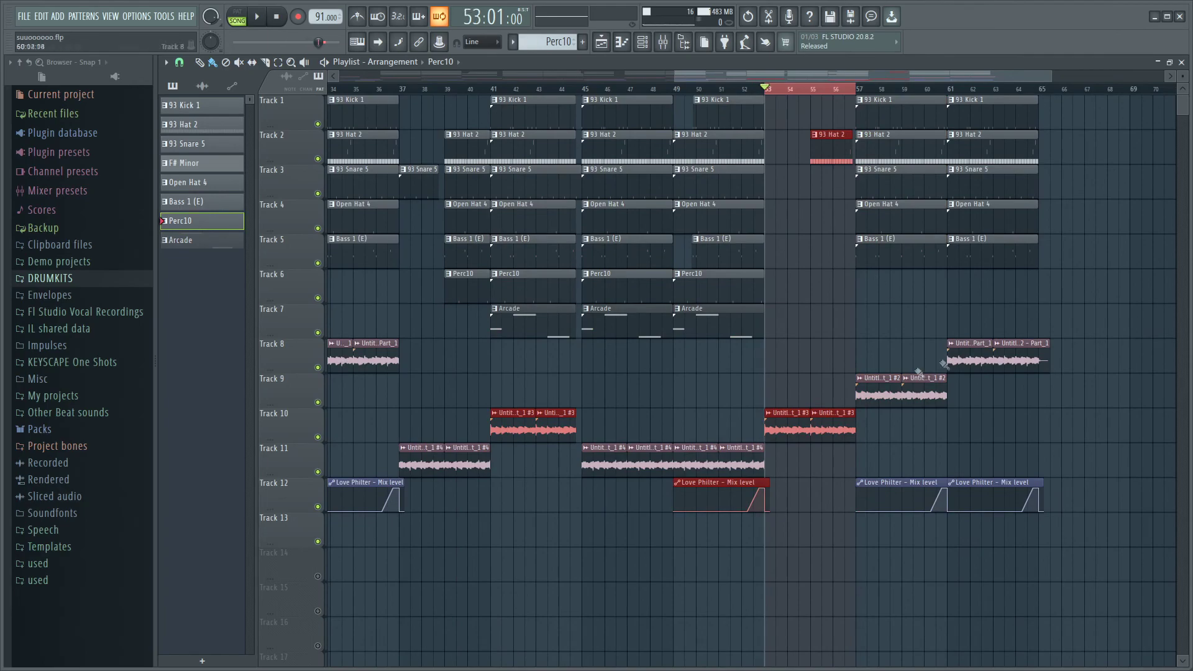
{"action": "scroll", "coordinate": [918, 371], "scroll_direction": "down", "scroll_amount": 1}
{"action": "left_click_drag", "start_coordinate": [774, 90], "coordinate": [938, 100]}
Examine the clip layout between bars 45 and 53, including the late kick and bass entries after bar 49
{"action": "scroll", "coordinate": [930, 113], "scroll_direction": "down", "scroll_amount": 3}
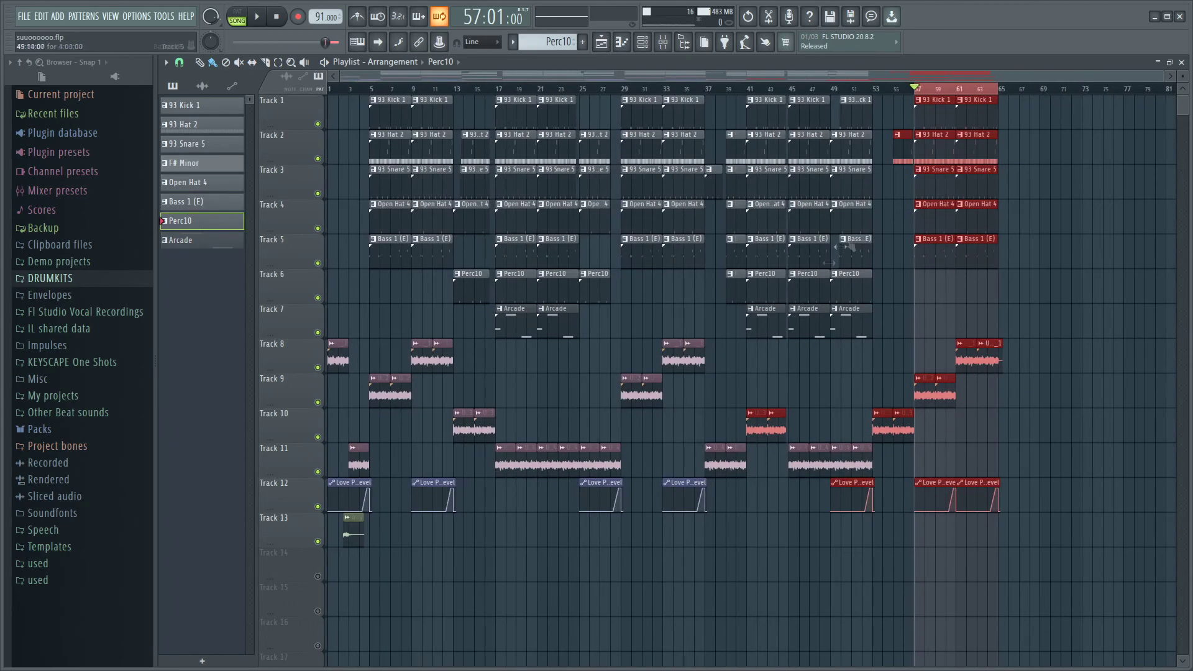
{"action": "scroll", "coordinate": [778, 378], "scroll_direction": "up", "scroll_amount": 4}
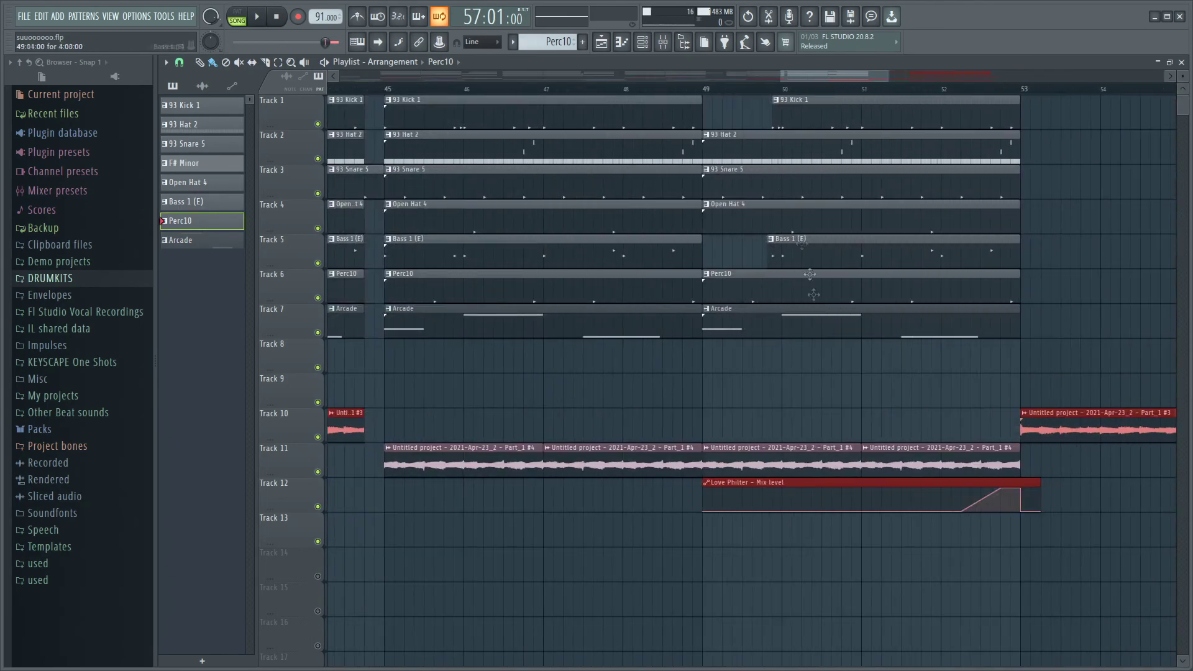
{"action": "scroll", "coordinate": [778, 379], "scroll_direction": "down", "scroll_amount": 4}
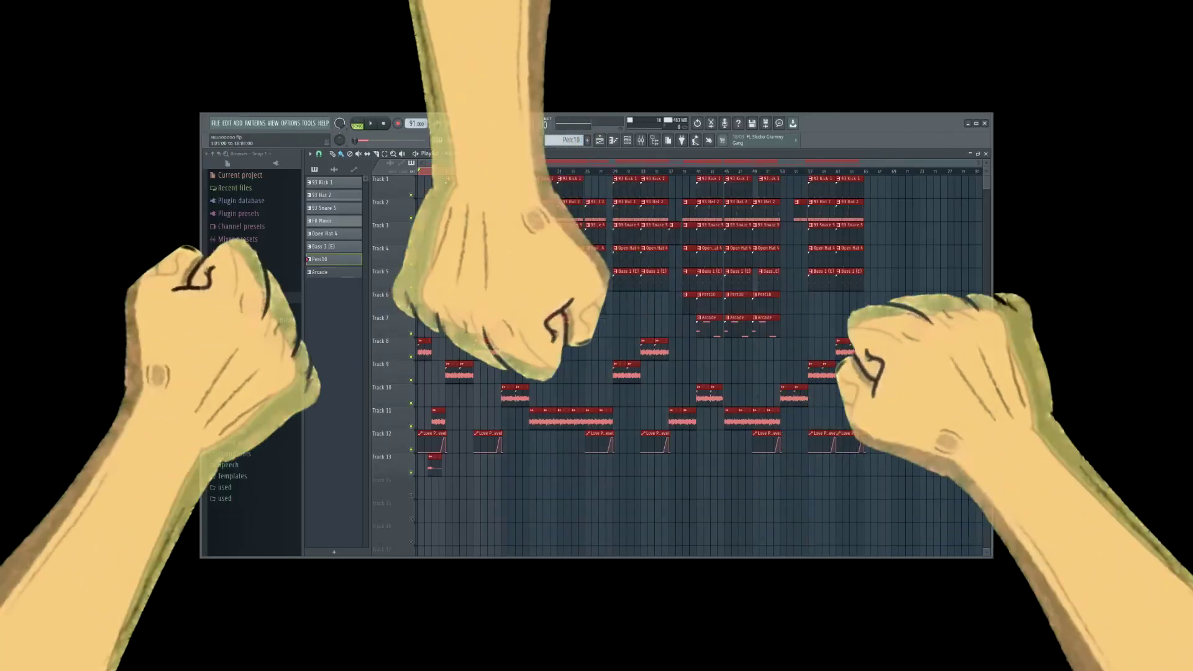